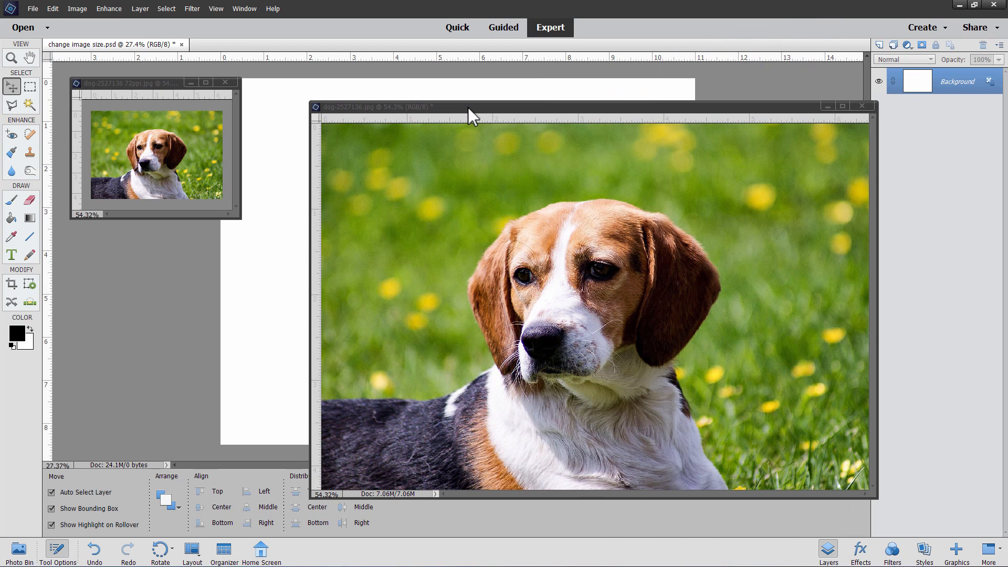
# Position the floating windows of the 72 ppi and 300 ppi dog photos apart from each other over the blank page.
pyautogui.moveTo(468, 107); pyautogui.dragTo(500, 128)
pyautogui.click(150, 89)
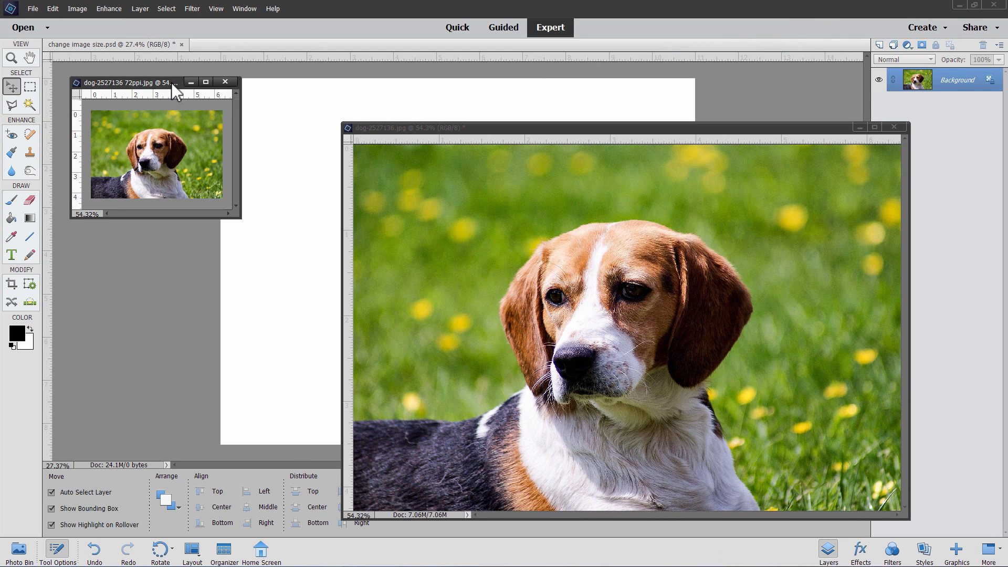
pyautogui.moveTo(171, 83); pyautogui.dragTo(136, 126)
pyautogui.moveTo(415, 127); pyautogui.dragTo(831, 203)
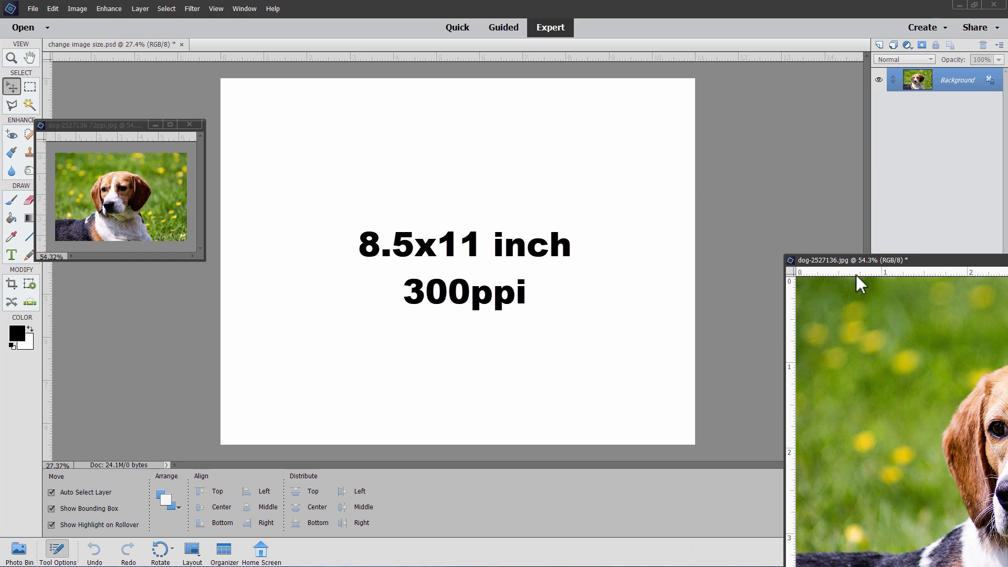
pyautogui.moveTo(861, 260); pyautogui.dragTo(432, 122)
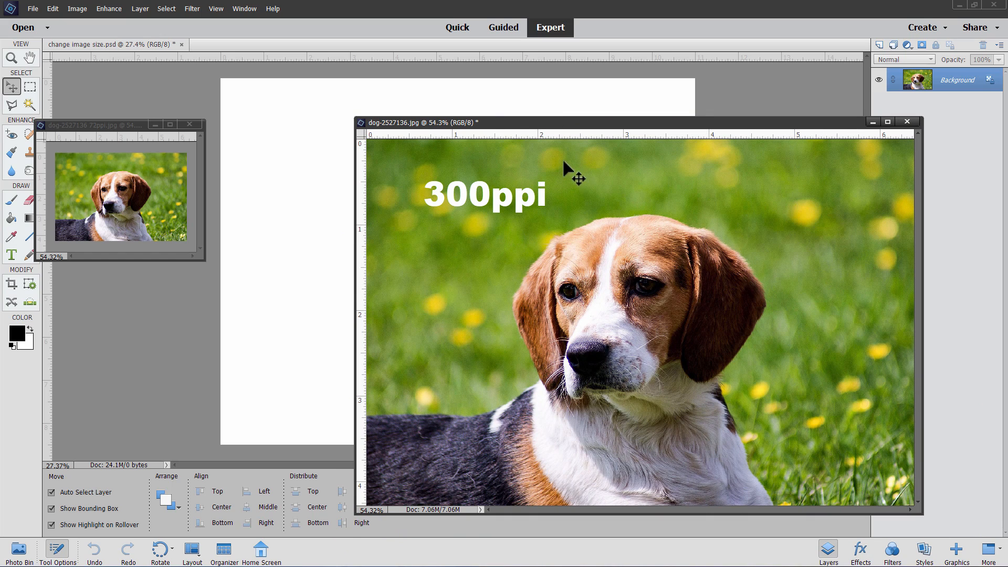
pyautogui.moveTo(108, 122); pyautogui.dragTo(112, 125)
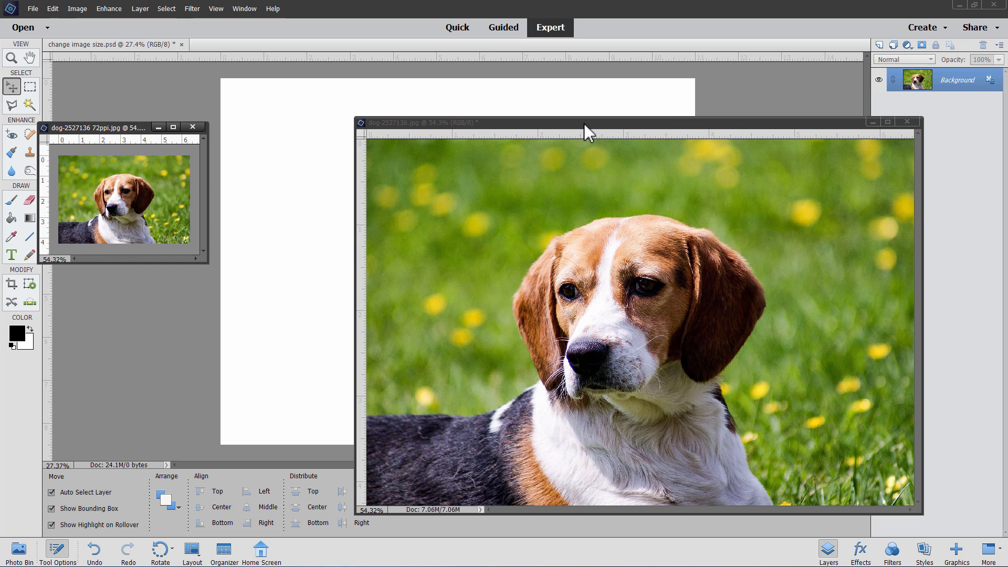
pyautogui.moveTo(584, 124); pyautogui.dragTo(553, 128)
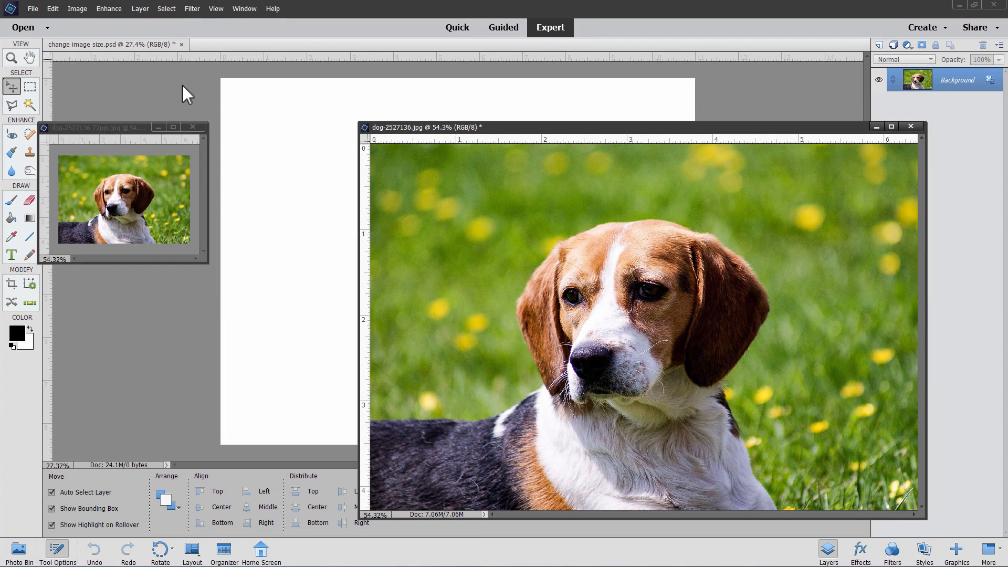
# Enlarge the 72 ppi photo's window to match the 300 ppi photo's window and zoom the photo to 200%.
pyautogui.moveTo(105, 127); pyautogui.dragTo(425, 126)
pyautogui.moveTo(522, 256); pyautogui.dragTo(925, 517)
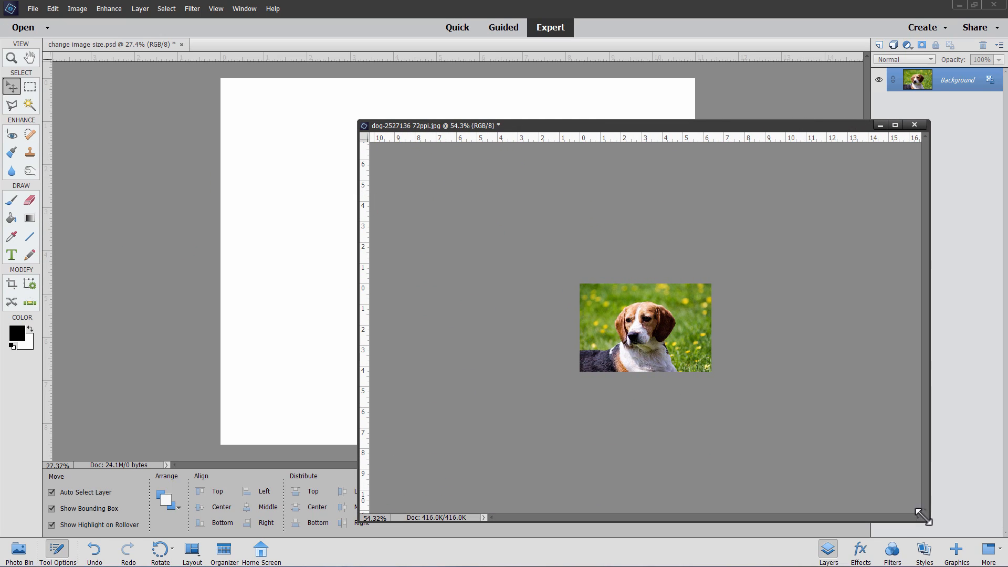
pyautogui.click(11, 57)
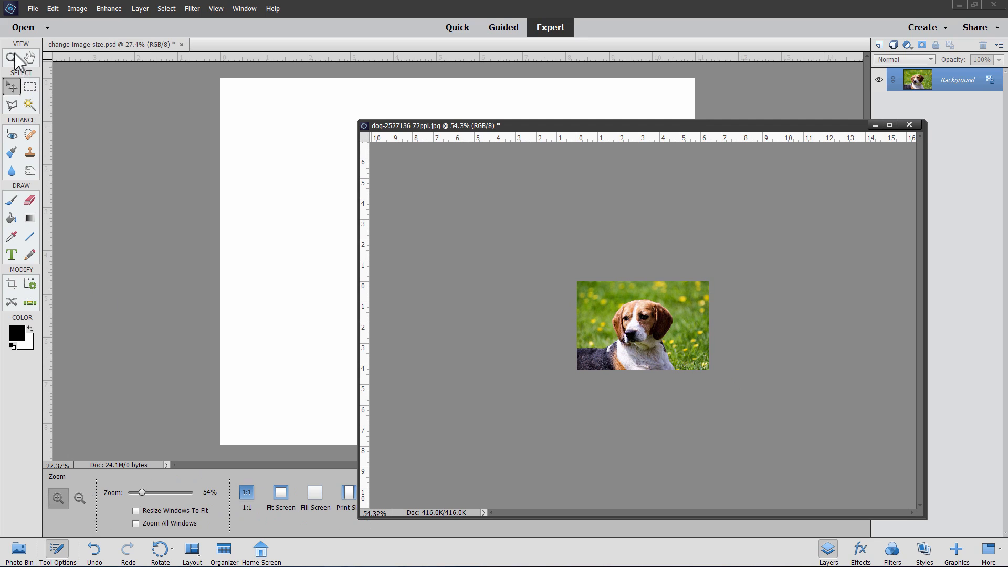
pyautogui.click(625, 335)
pyautogui.click(625, 334)
pyautogui.click(625, 335)
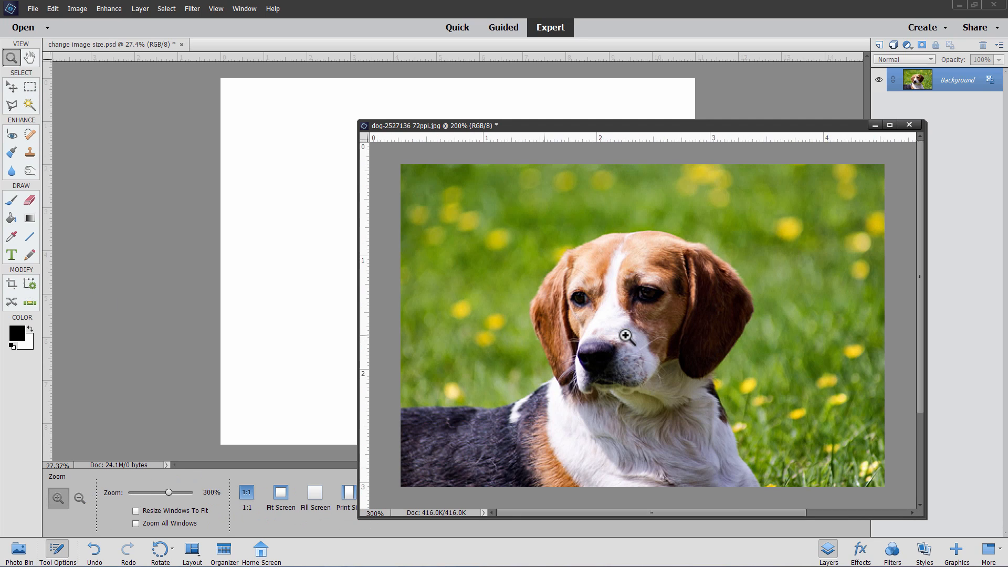
pyautogui.click(625, 334)
pyautogui.keyDown('alt'); pyautogui.click(554, 300); pyautogui.keyUp('alt')
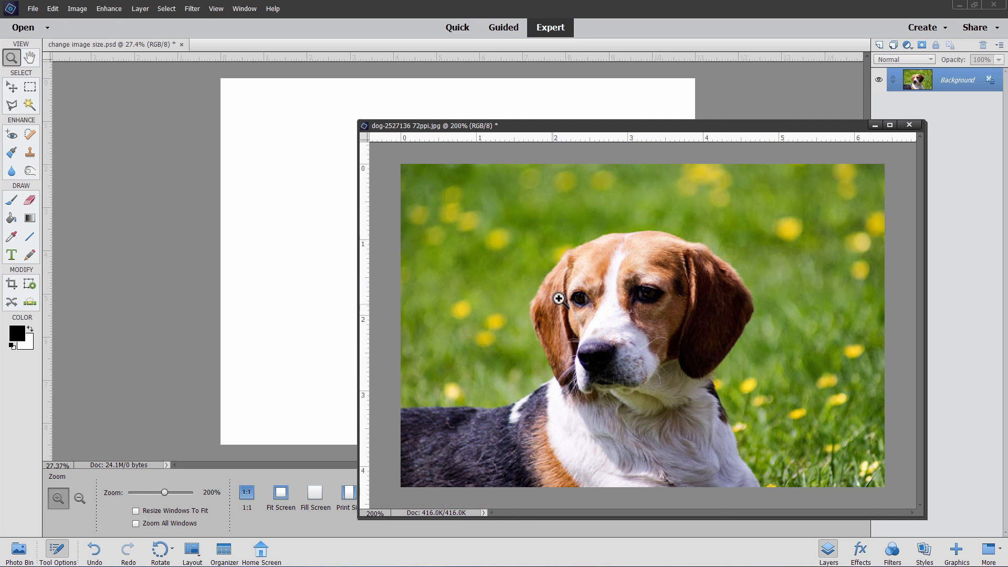
# Zoom the 72 ppi photo to 216% and place the two dog photo windows side by side with the Move tool active.
pyautogui.moveTo(590, 130); pyautogui.dragTo(196, 97)
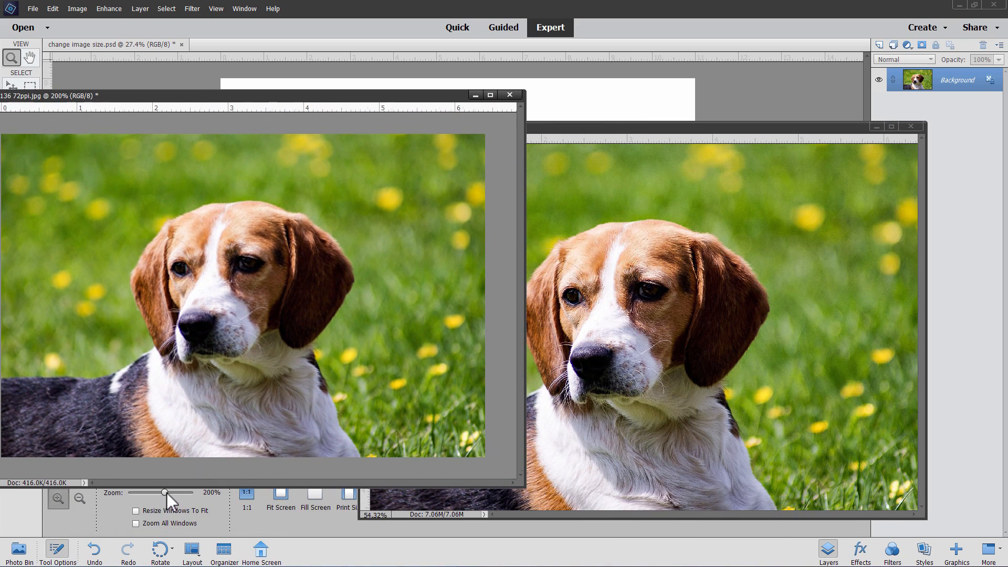
pyautogui.moveTo(166, 492); pyautogui.dragTo(165, 492)
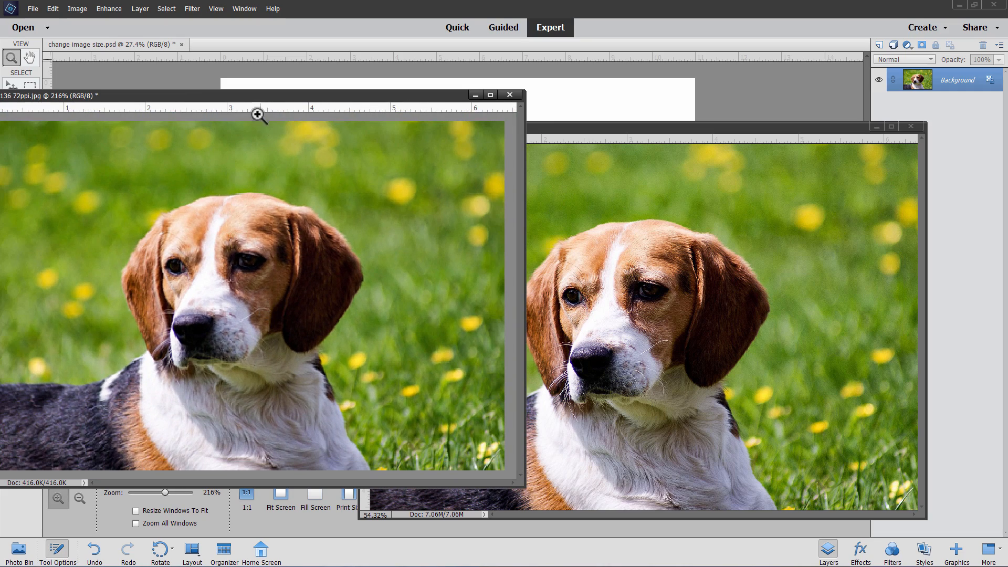
pyautogui.moveTo(251, 95); pyautogui.dragTo(317, 113)
pyautogui.click(12, 87)
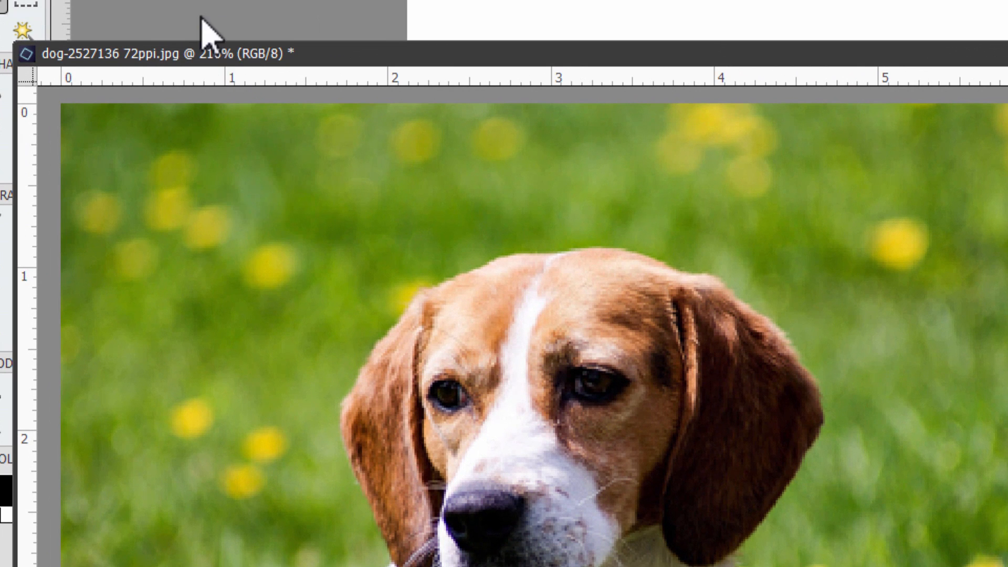
pyautogui.moveTo(313, 59); pyautogui.dragTo(348, 163)
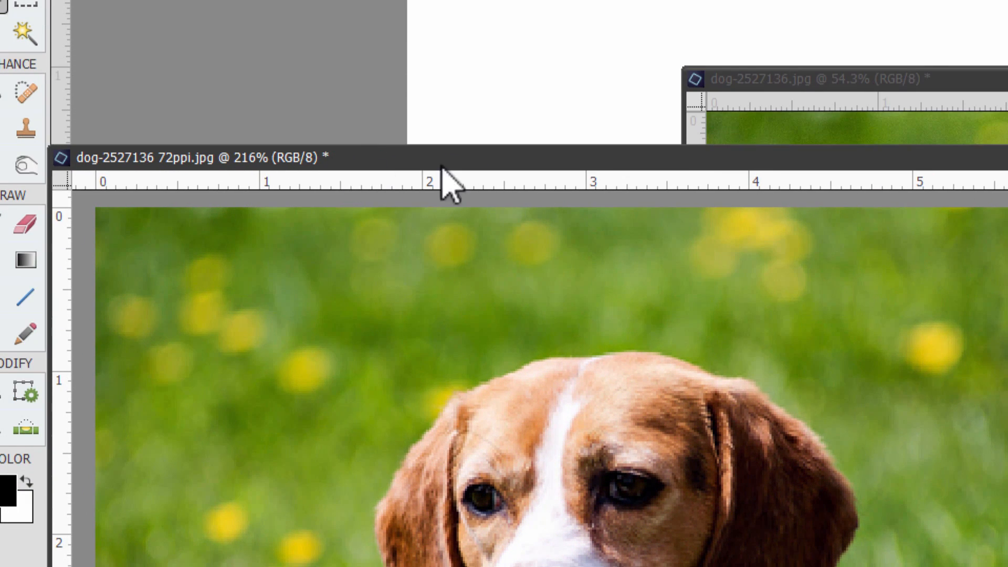
pyautogui.click(956, 79)
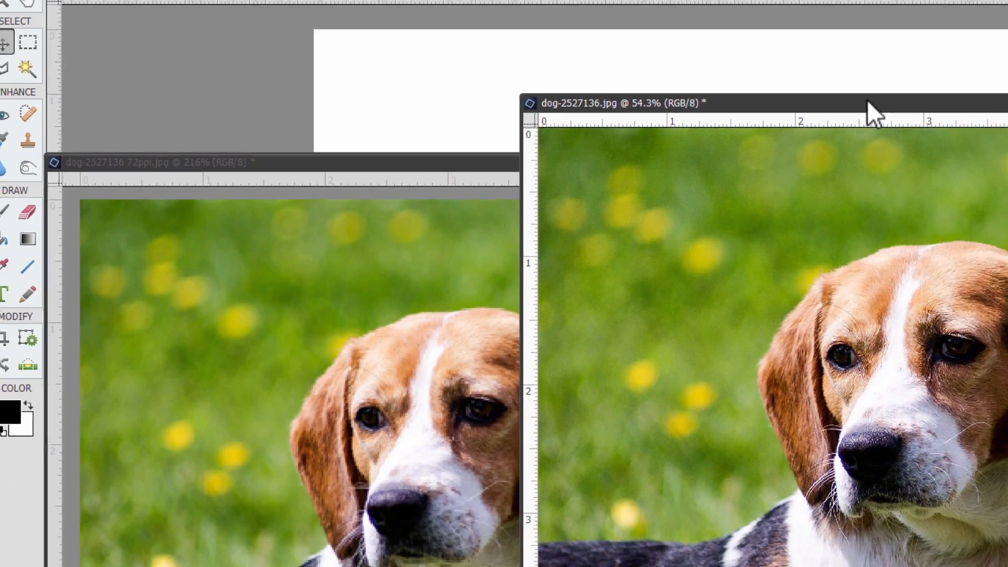
pyautogui.moveTo(868, 100); pyautogui.dragTo(562, 114)
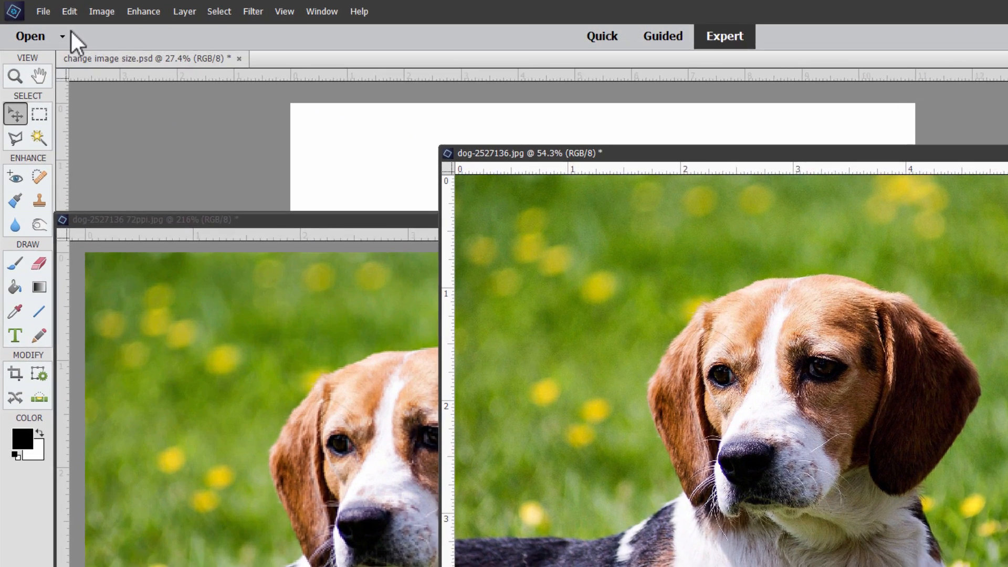
# Ensure Allow Floating Documents in Expert Mode is enabled in the General preferences and apply the settings.
pyautogui.click(51, 9)
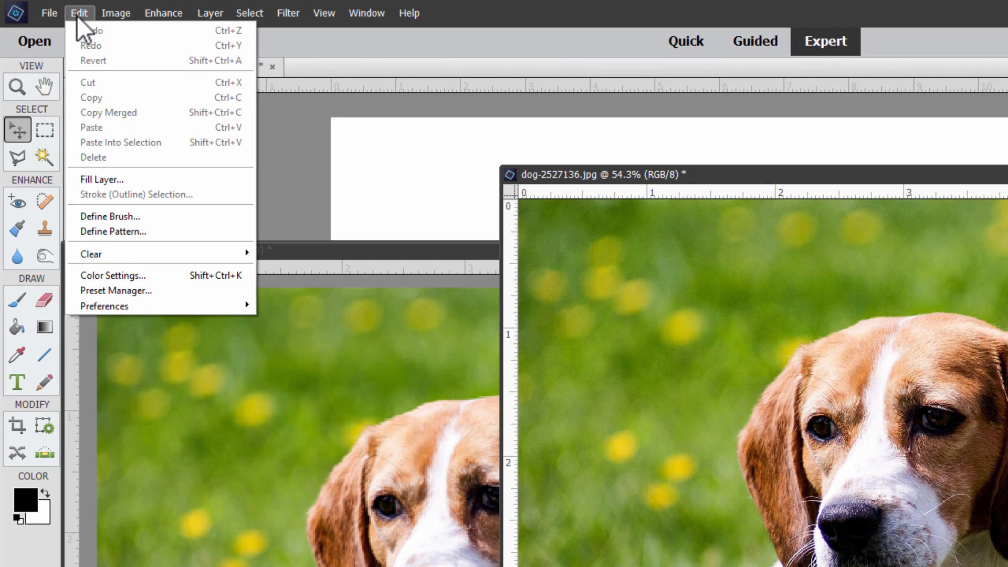
pyautogui.moveTo(147, 310)
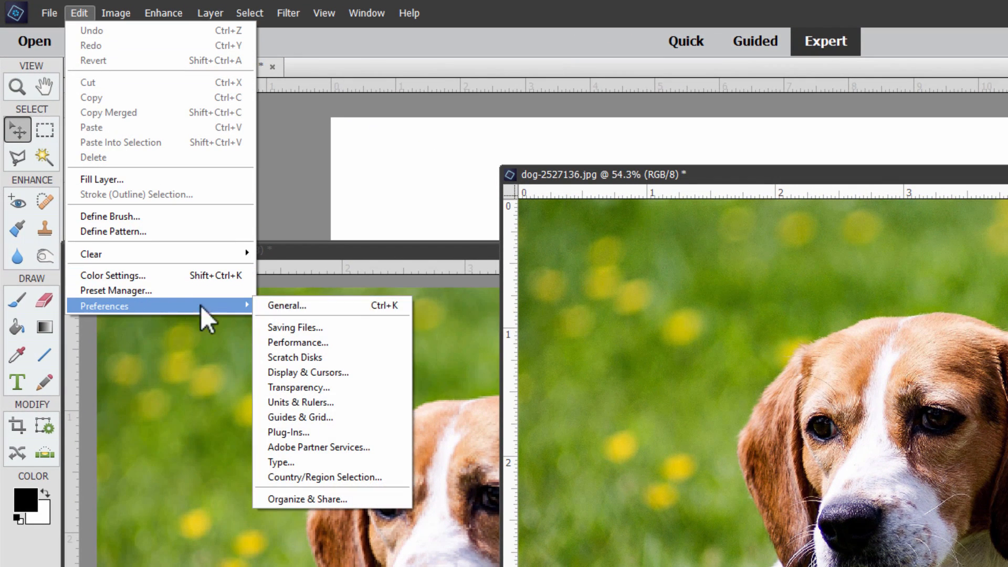
pyautogui.click(294, 306)
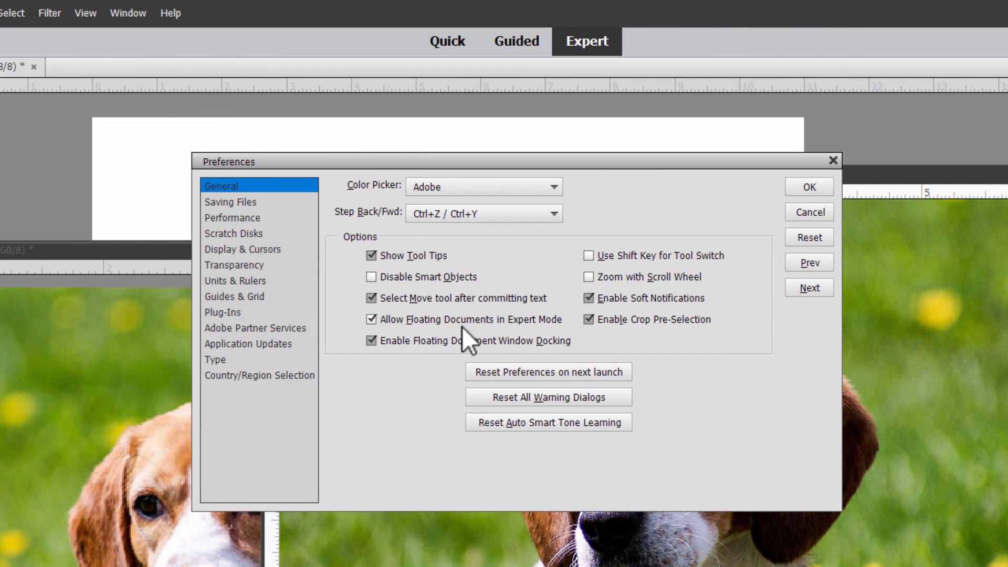
pyautogui.click(372, 320)
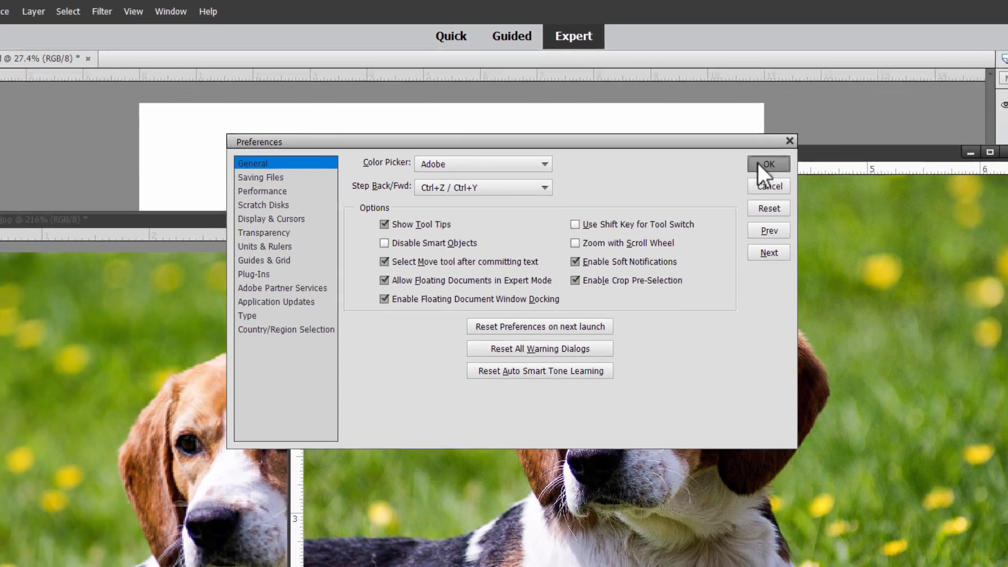
pyautogui.click(809, 187)
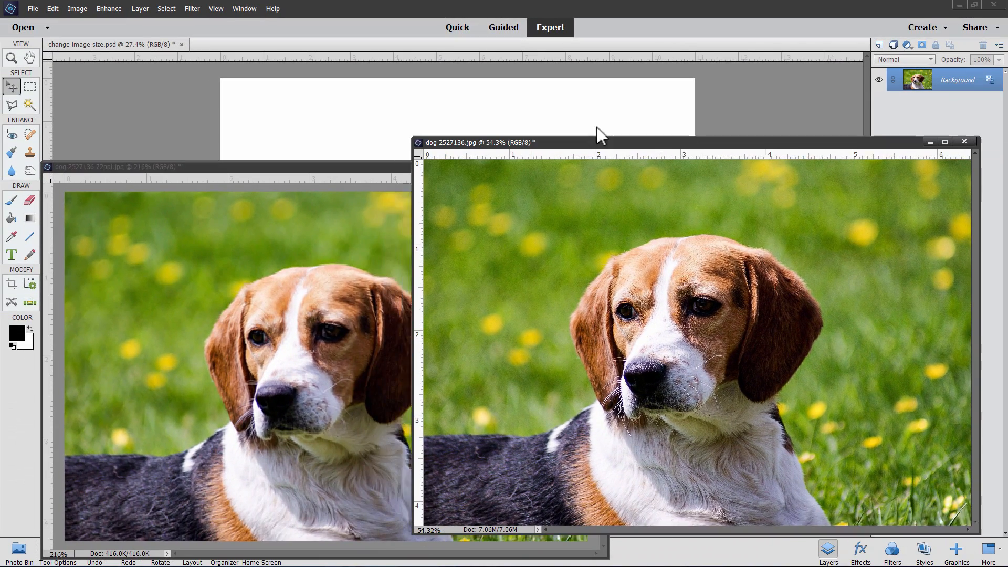
# Shift the two dog photo windows apart so that they overlap less.
pyautogui.moveTo(665, 143)
pyautogui.mouseDown()
pyautogui.moveTo(584, 121)
pyautogui.moveTo(685, 140)
pyautogui.mouseUp()
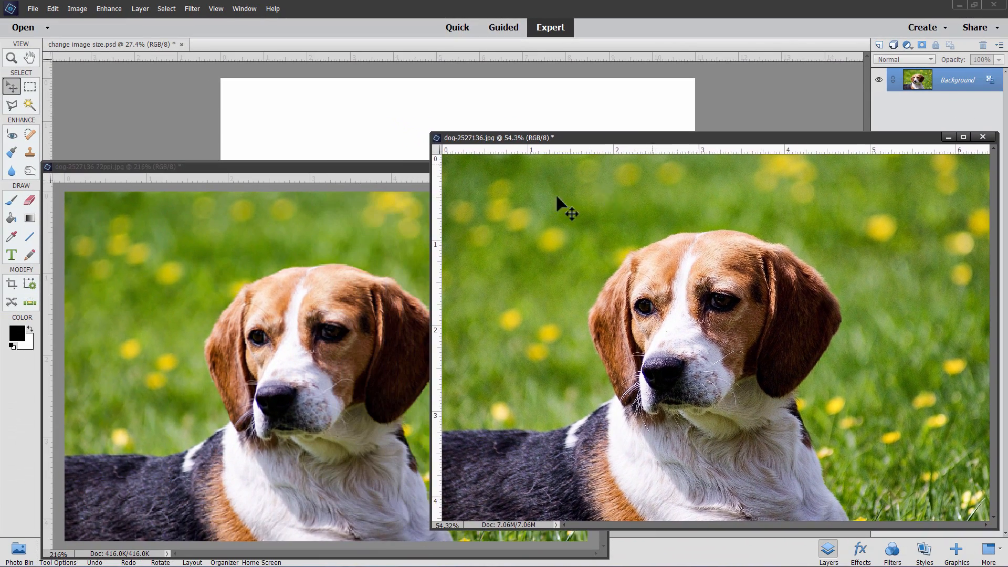
pyautogui.moveTo(405, 169); pyautogui.dragTo(350, 145)
pyautogui.click(656, 141)
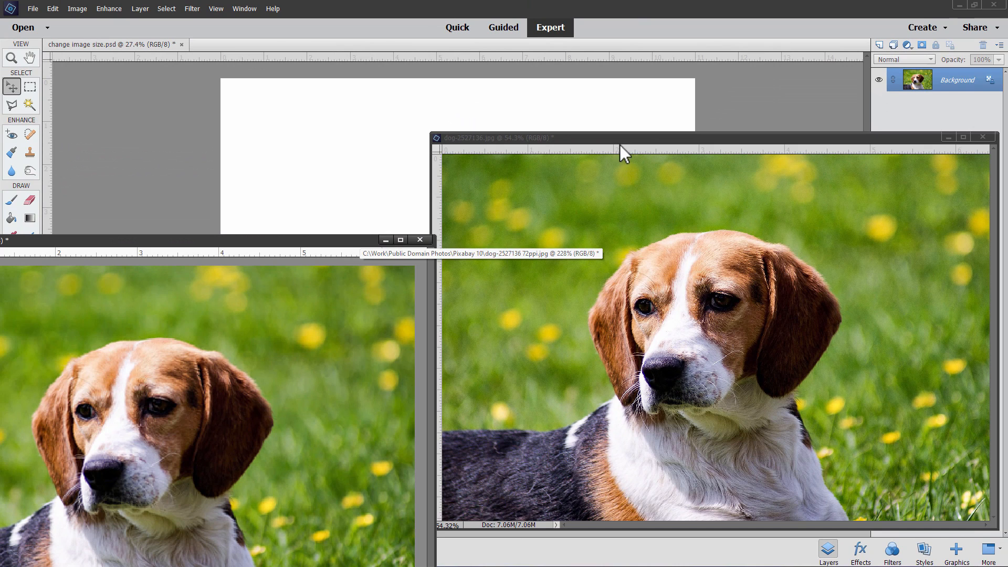
# Copy the 300 ppi dog photo onto the blank page as a new layer and close the photo's own window.
pyautogui.moveTo(618, 141); pyautogui.dragTo(744, 250)
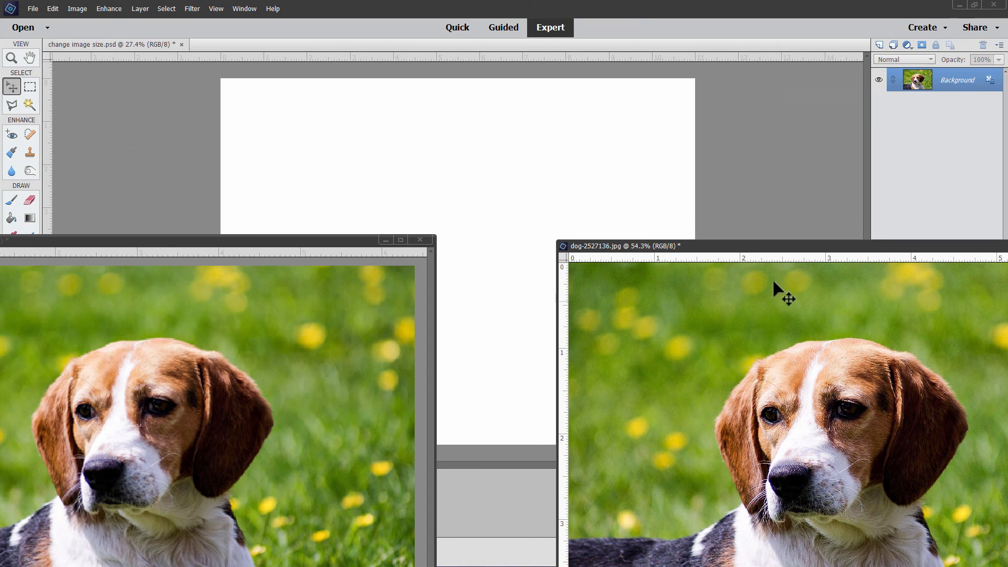
pyautogui.moveTo(921, 80); pyautogui.dragTo(531, 198)
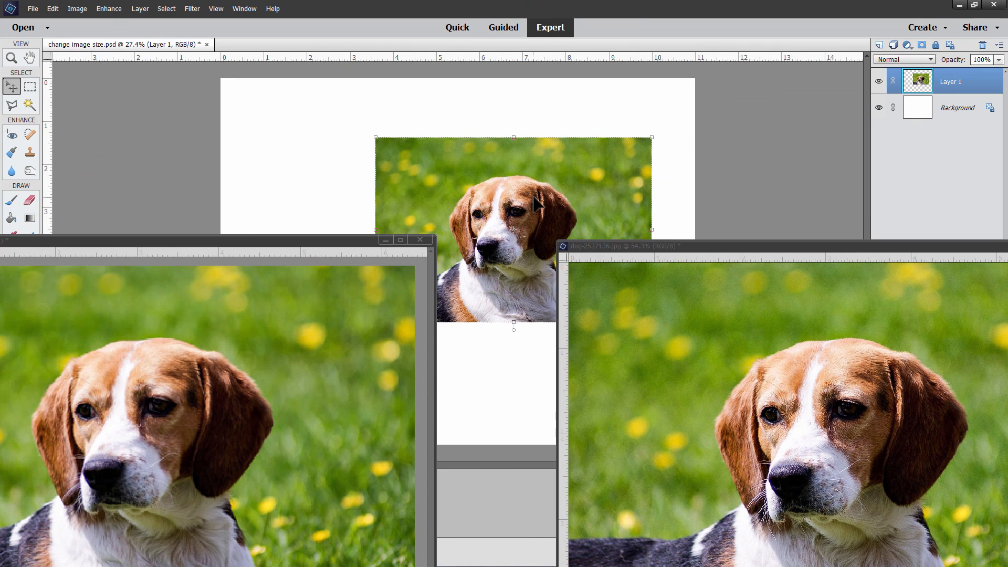
pyautogui.moveTo(726, 246); pyautogui.dragTo(423, 87)
pyautogui.click(818, 88)
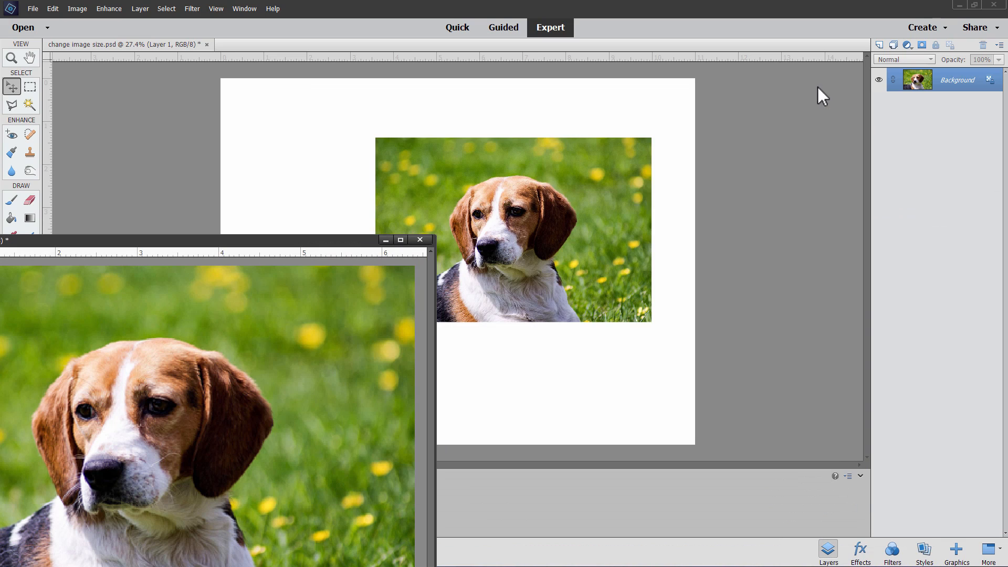
# Copy the 72 ppi dog photo onto the page beside the larger photo and close its source window.
pyautogui.moveTo(321, 243); pyautogui.dragTo(882, 149)
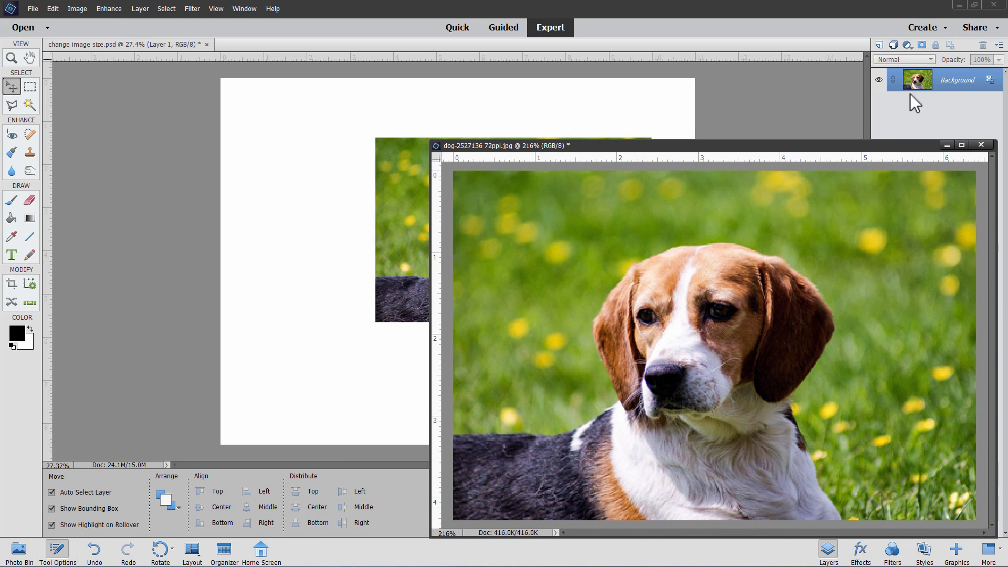
pyautogui.moveTo(916, 81); pyautogui.dragTo(324, 244)
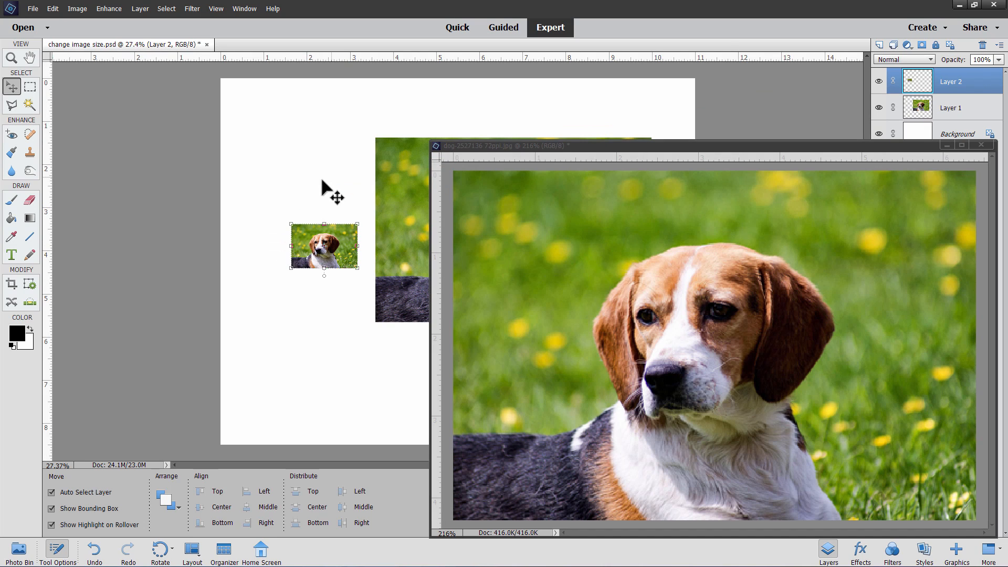
pyautogui.moveTo(588, 147); pyautogui.dragTo(332, 230)
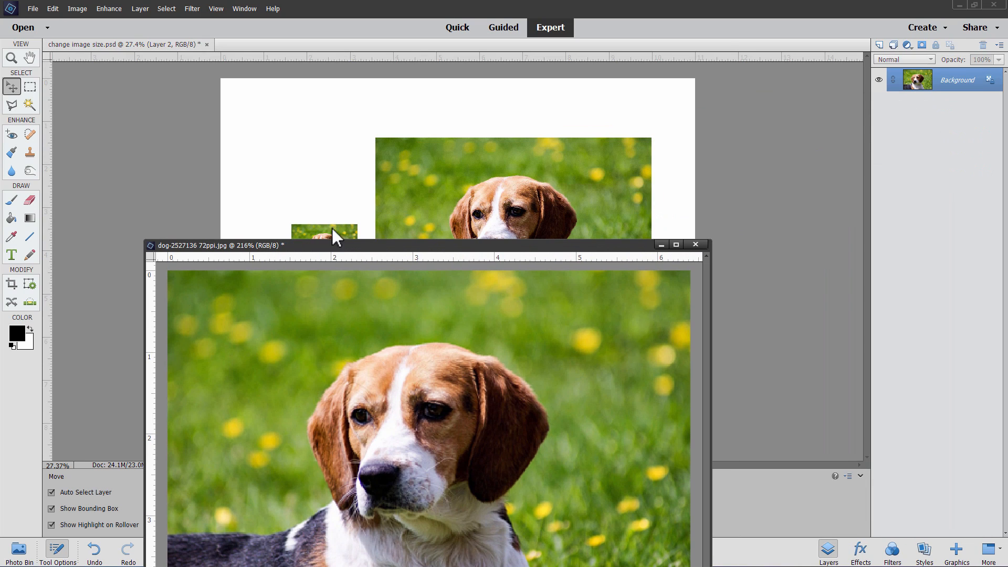
pyautogui.click(695, 245)
pyautogui.click(525, 209)
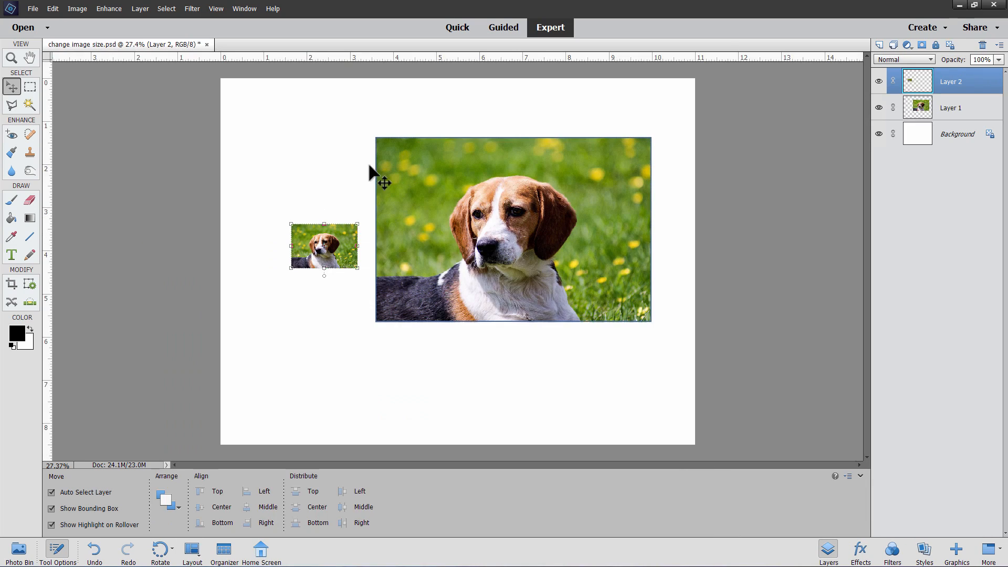
# Reposition the small and large dog photos on the page with a wider gap between them.
pyautogui.moveTo(312, 236); pyautogui.dragTo(283, 242)
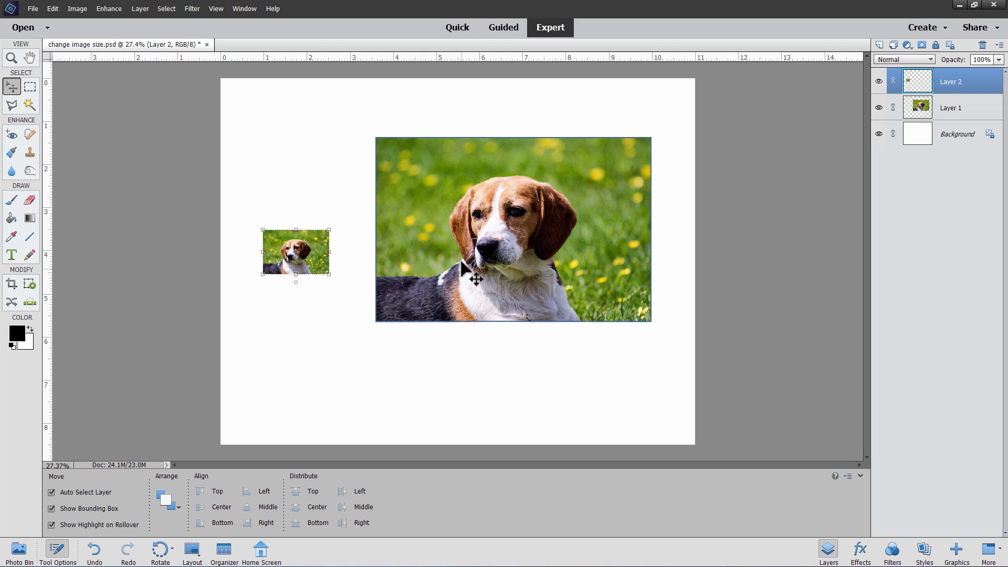
pyautogui.moveTo(445, 256)
pyautogui.mouseDown()
pyautogui.moveTo(482, 278)
pyautogui.moveTo(455, 256)
pyautogui.mouseUp()
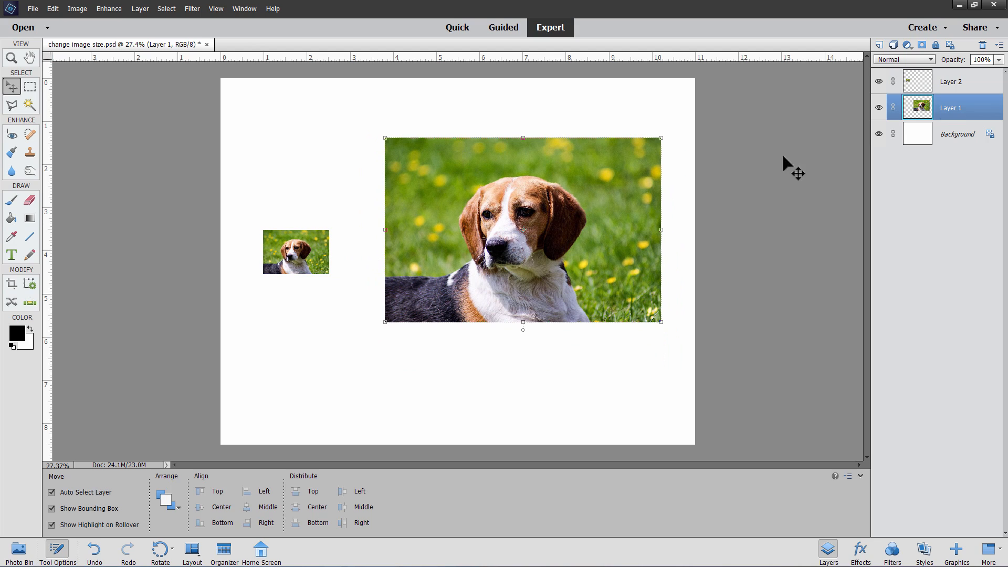
pyautogui.click(953, 89)
pyautogui.moveTo(315, 259); pyautogui.dragTo(304, 223)
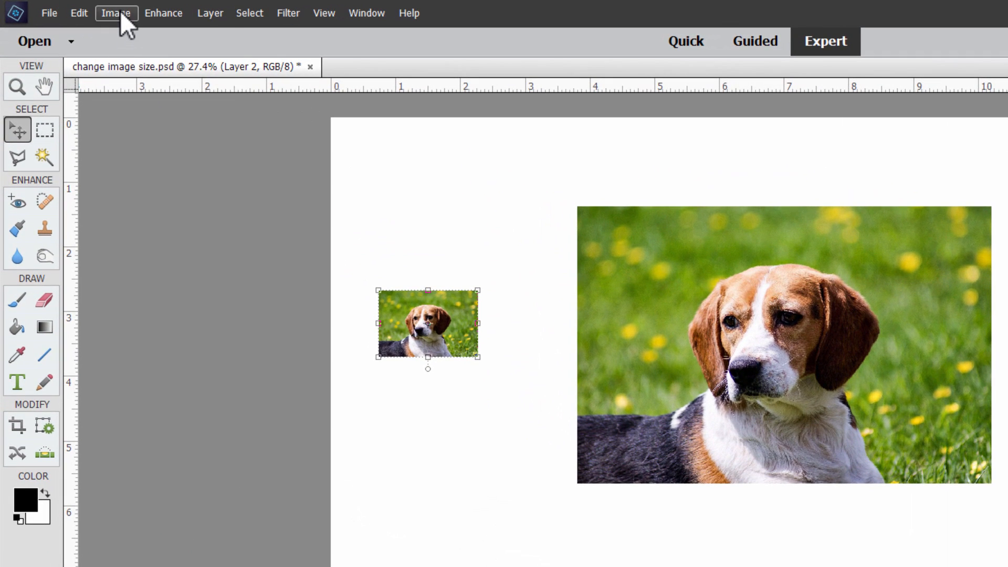
# Check the page's resolution in the Image Size settings and leave them without changing anything.
pyautogui.click(81, 9)
pyautogui.moveTo(158, 107)
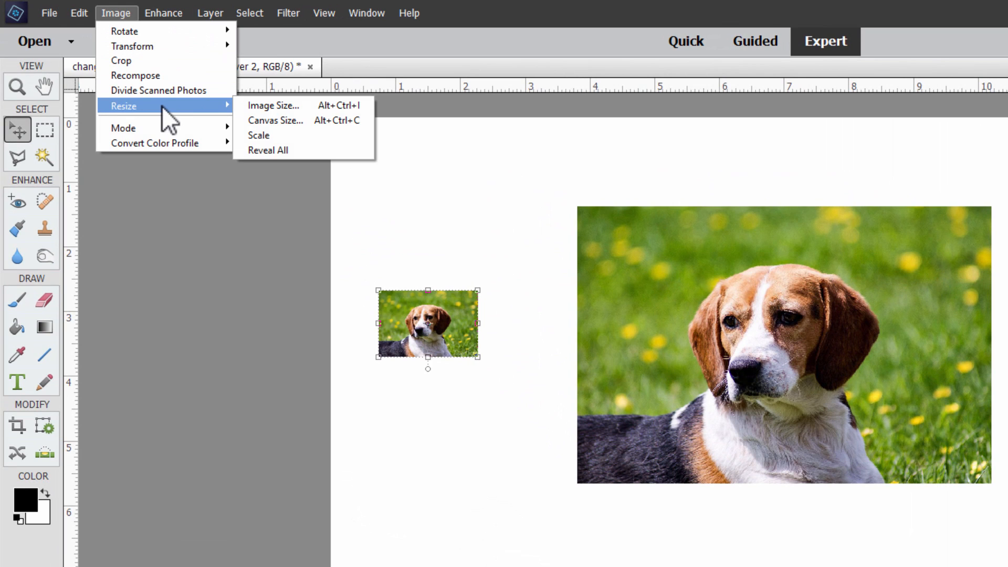
pyautogui.click(294, 106)
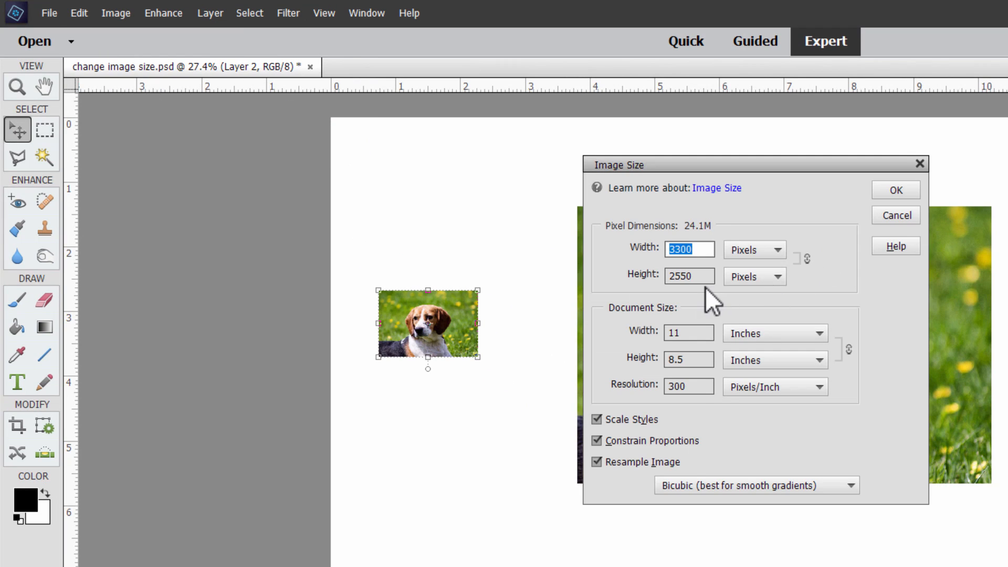
pyautogui.click(694, 387)
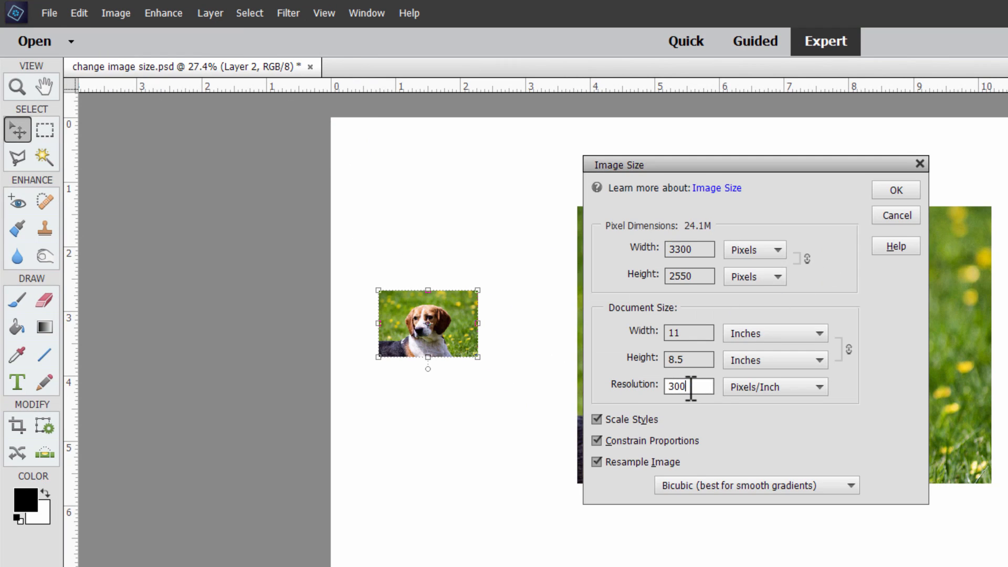
pyautogui.doubleClick(693, 387)
pyautogui.click(702, 386)
pyautogui.click(896, 215)
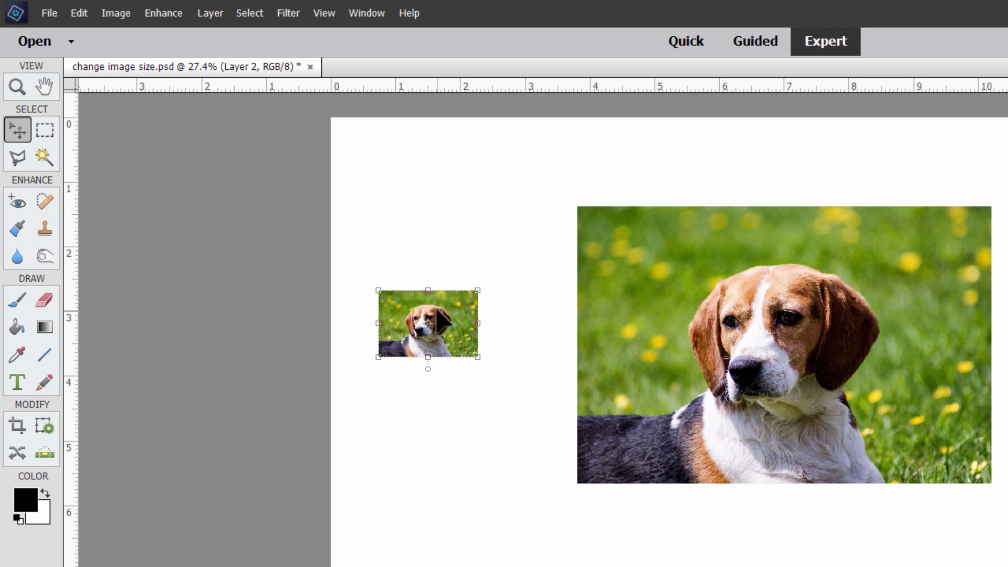
# Move the small dog photo closer to the large dog photo on the page.
pyautogui.moveTo(457, 339); pyautogui.dragTo(451, 385)
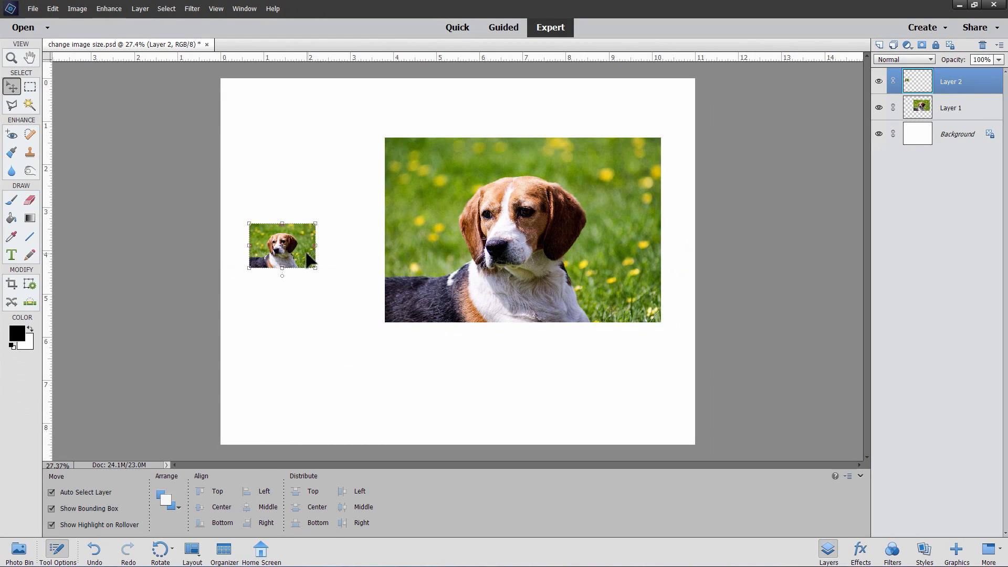
pyautogui.moveTo(307, 254); pyautogui.dragTo(349, 238)
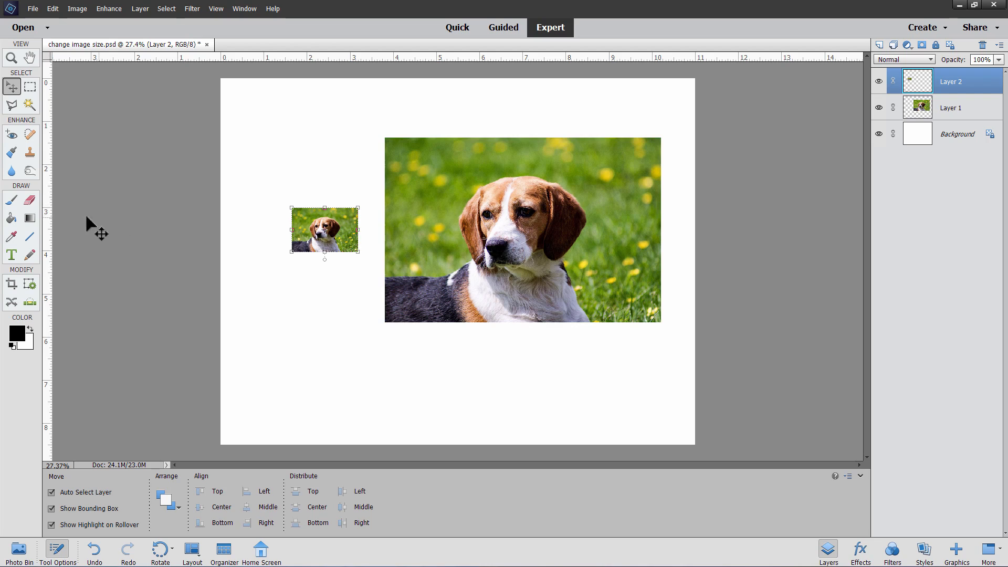
# Examine the pixels in the fur beside the large dog photo's eye at up to 3200% magnification.
pyautogui.click(11, 58)
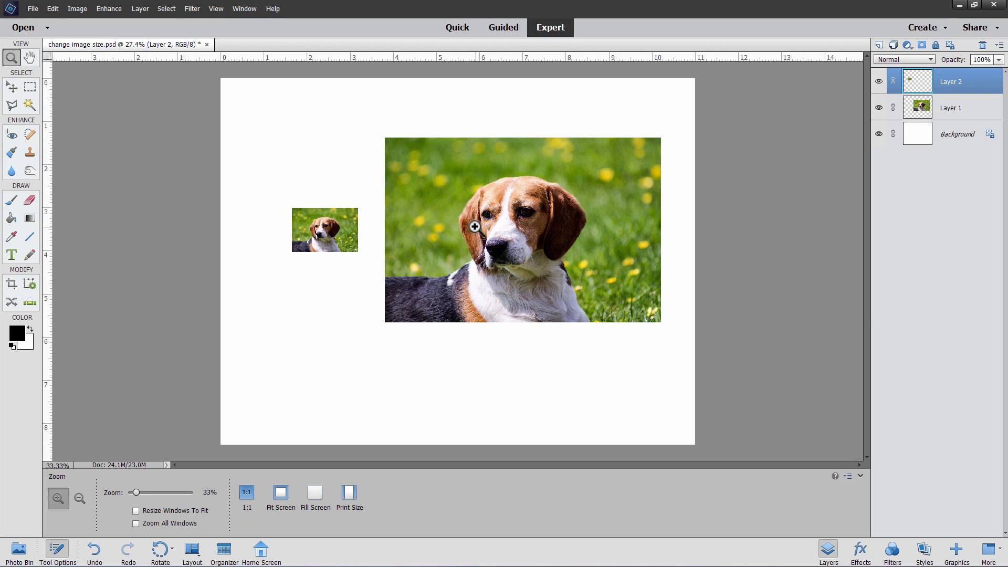
pyautogui.click(489, 222)
pyautogui.click(517, 221)
pyautogui.click(533, 209)
pyautogui.click(531, 198)
pyautogui.click(531, 194)
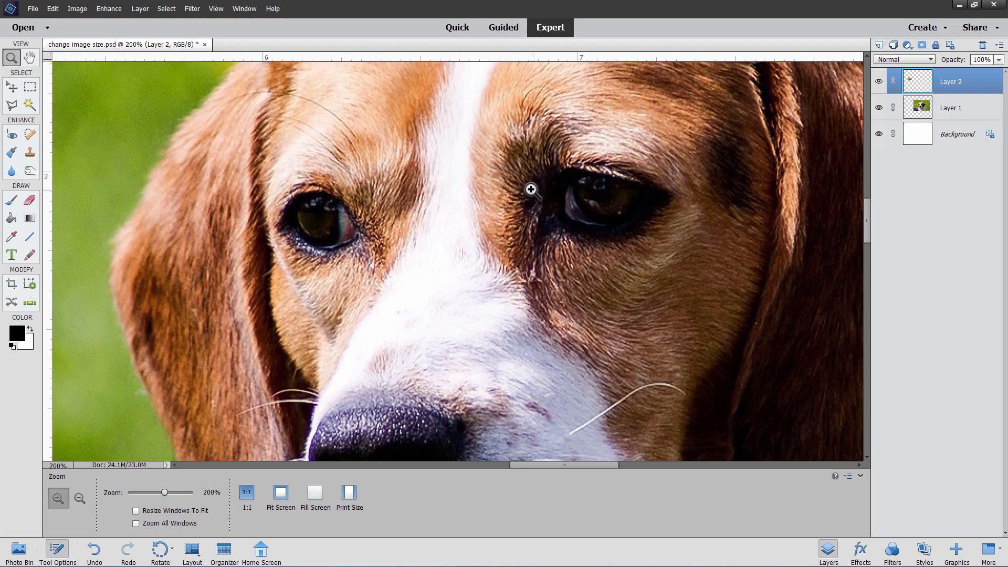
pyautogui.click(523, 193)
pyautogui.click(520, 204)
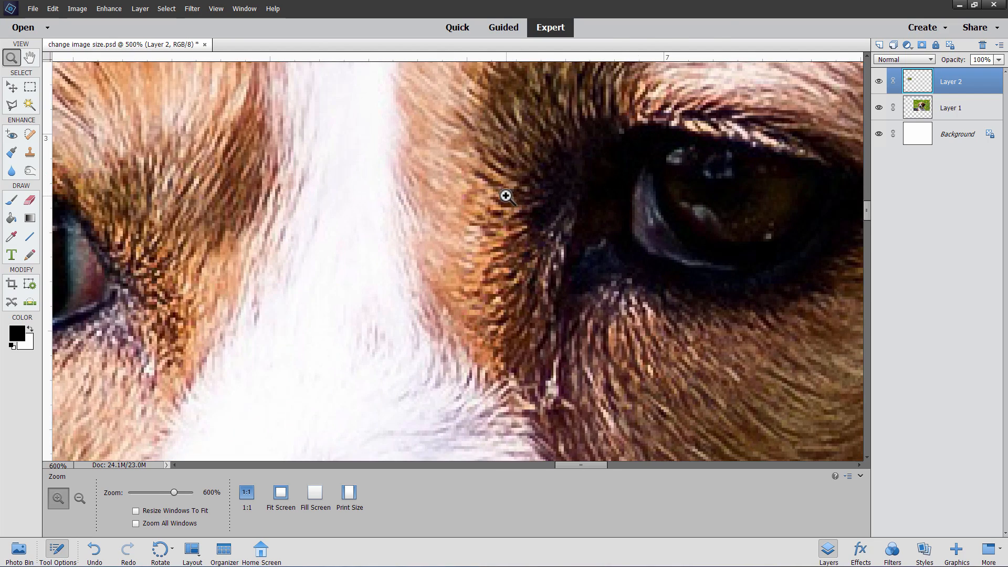
pyautogui.click(506, 196)
pyautogui.click(499, 196)
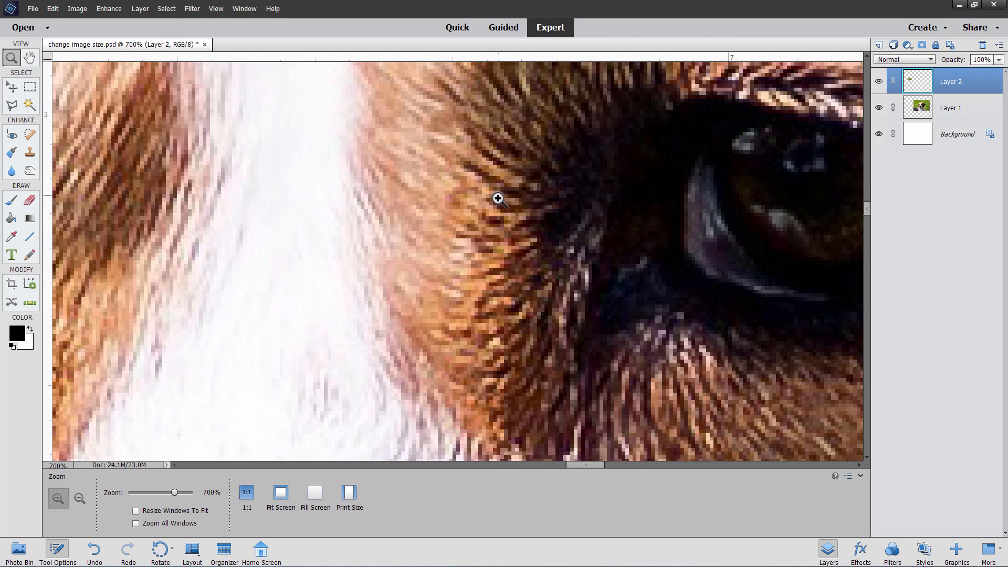
pyautogui.click(499, 198)
pyautogui.click(497, 201)
pyautogui.click(499, 201)
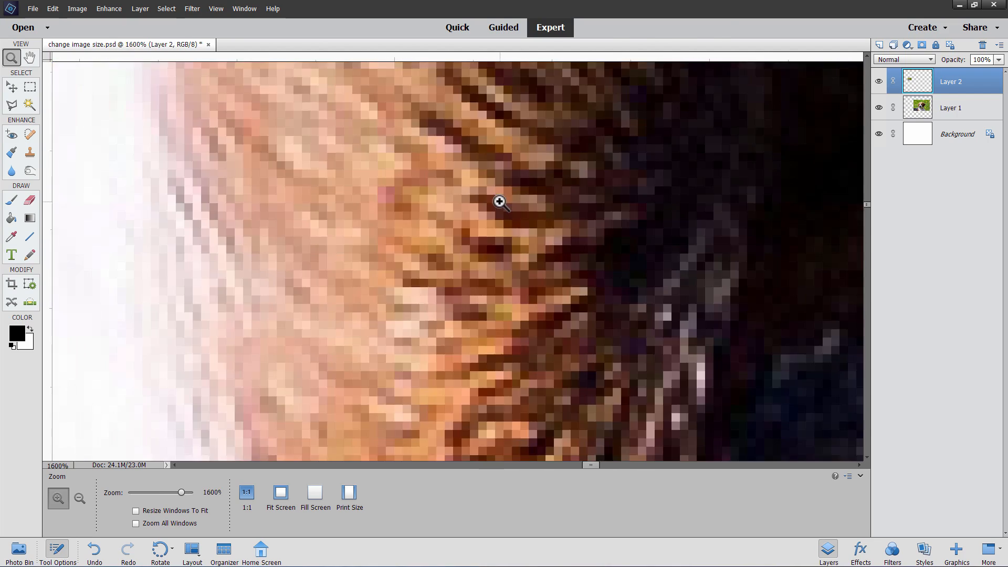
pyautogui.click(500, 202)
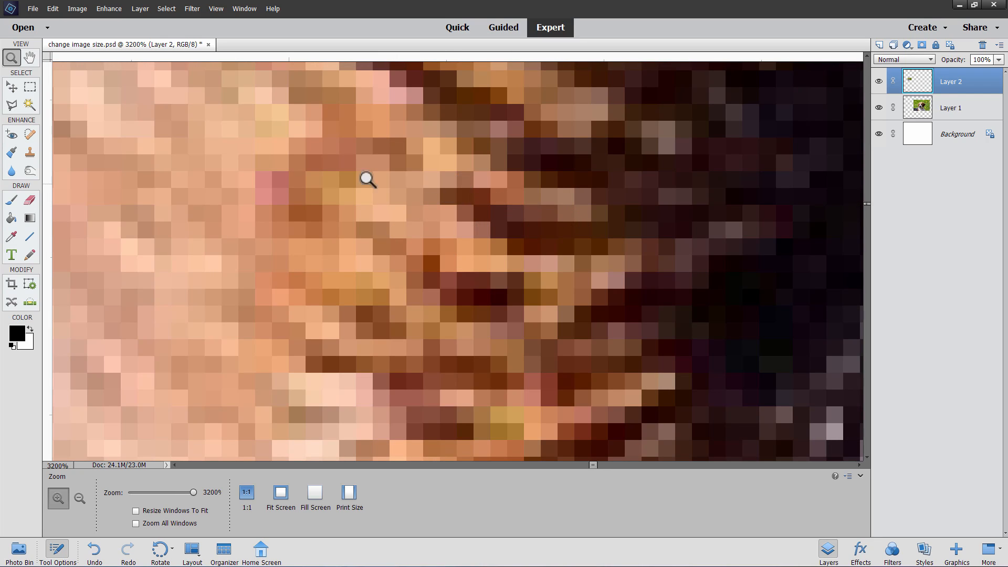
# Move the small dog photo up and away from the large photo, widening the gap between them.
pyautogui.click(12, 88)
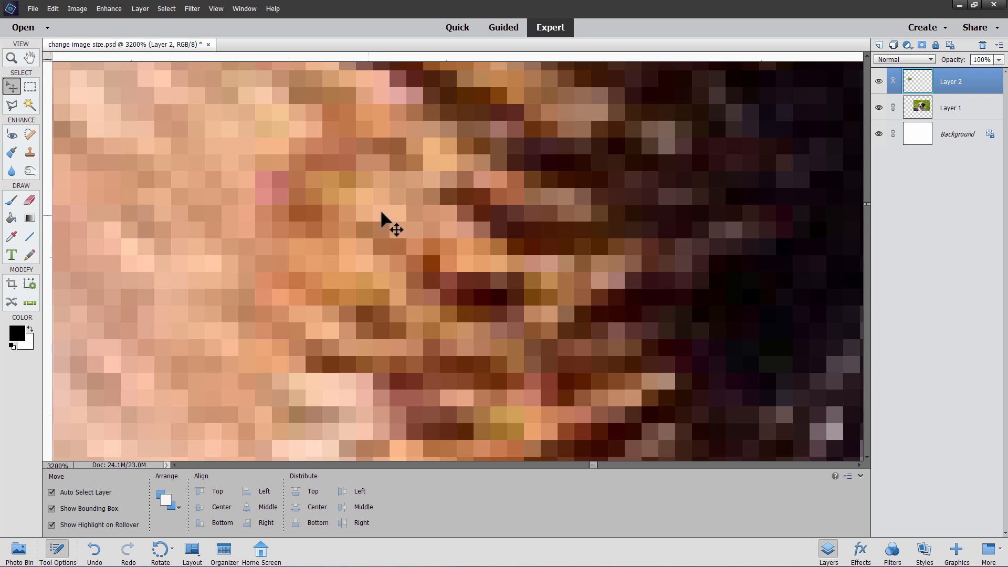
pyautogui.scroll(-1, 418, 223)
pyautogui.hotkey('ctrl', '0')
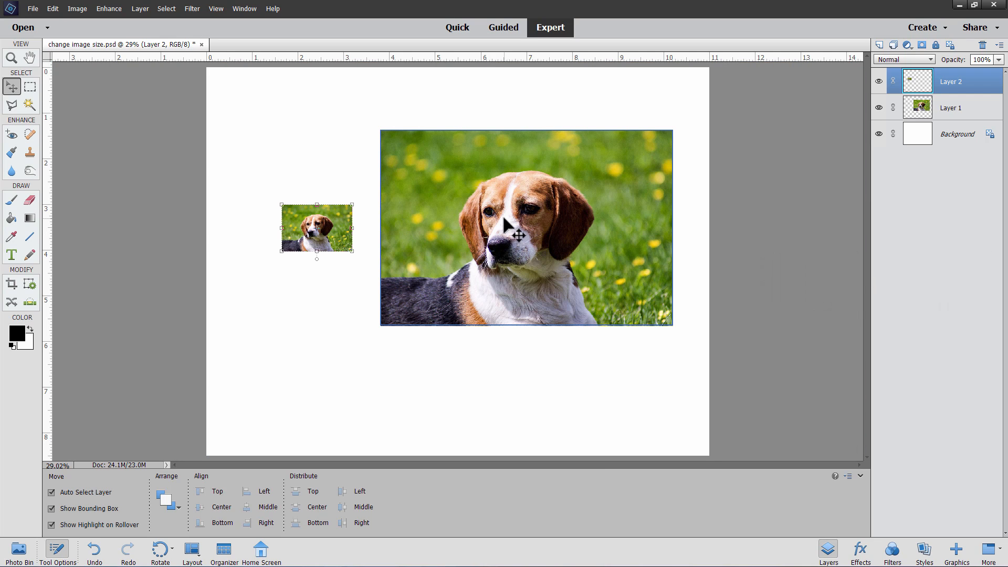
pyautogui.moveTo(338, 243); pyautogui.dragTo(308, 225)
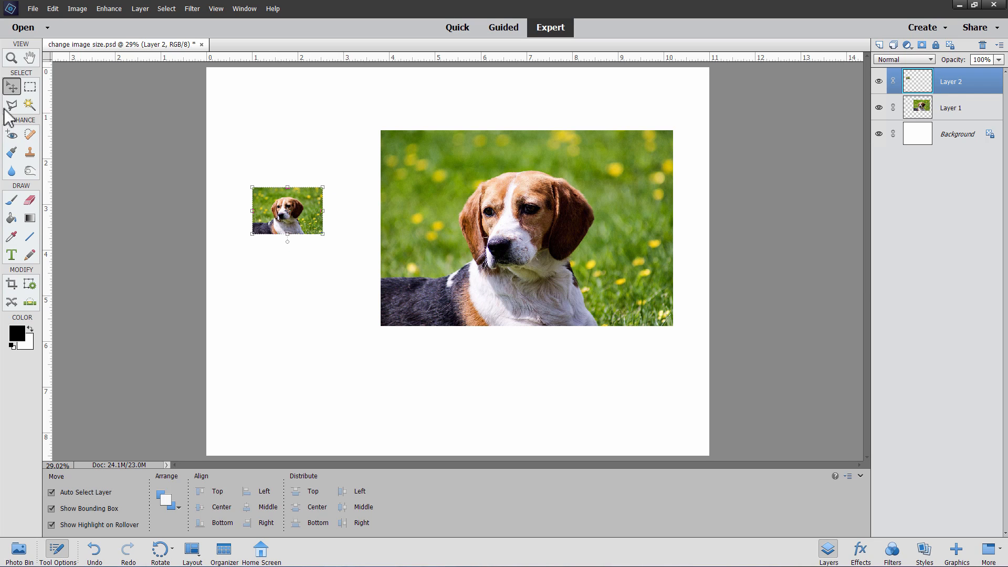
# Examine the pixels around the dog's eye in the small photo at up to 1600% magnification, and return to the full page.
pyautogui.click(11, 57)
pyautogui.click(290, 212)
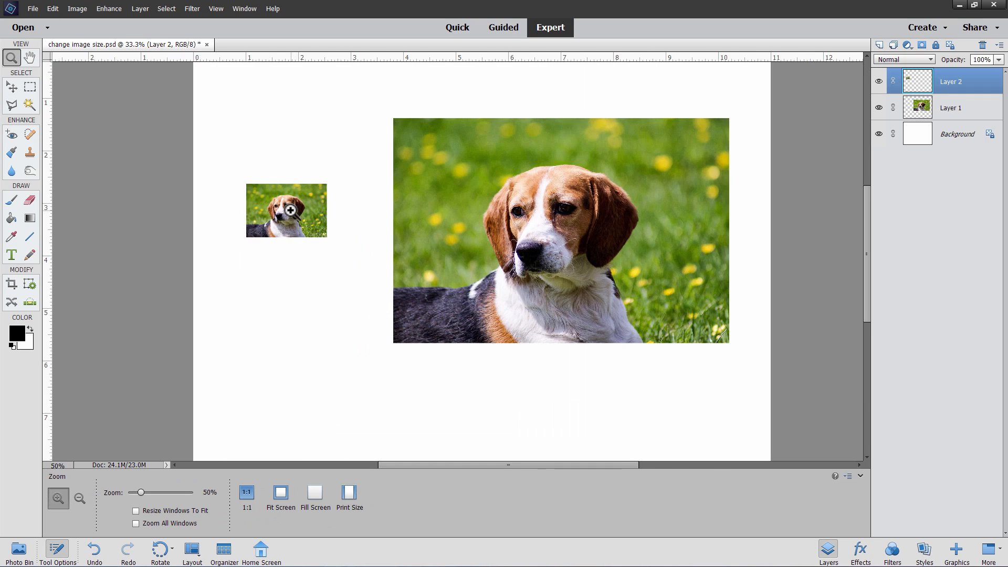
pyautogui.click(291, 208)
pyautogui.click(263, 214)
pyautogui.click(261, 194)
pyautogui.click(263, 191)
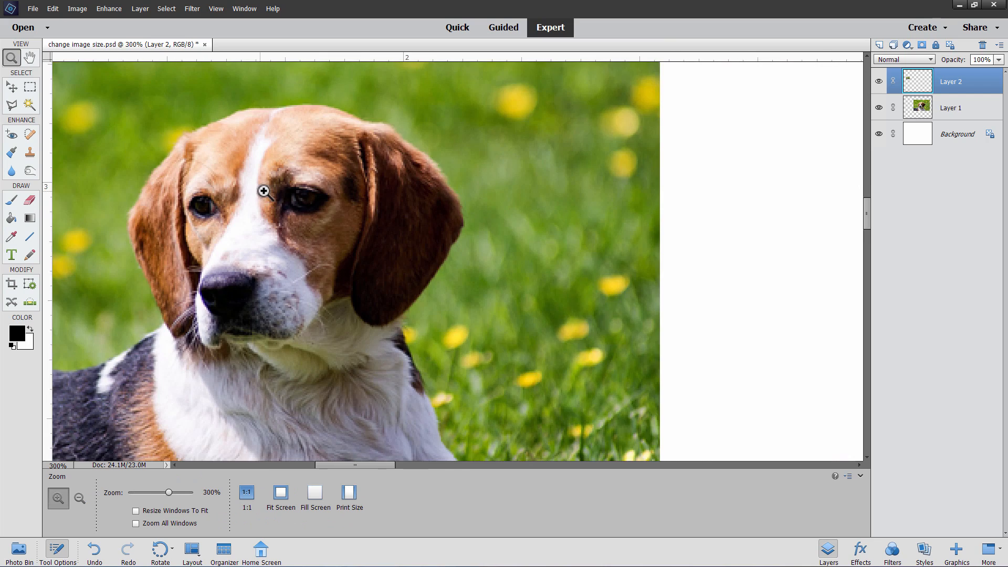
pyautogui.click(281, 189)
pyautogui.click(285, 187)
pyautogui.click(286, 190)
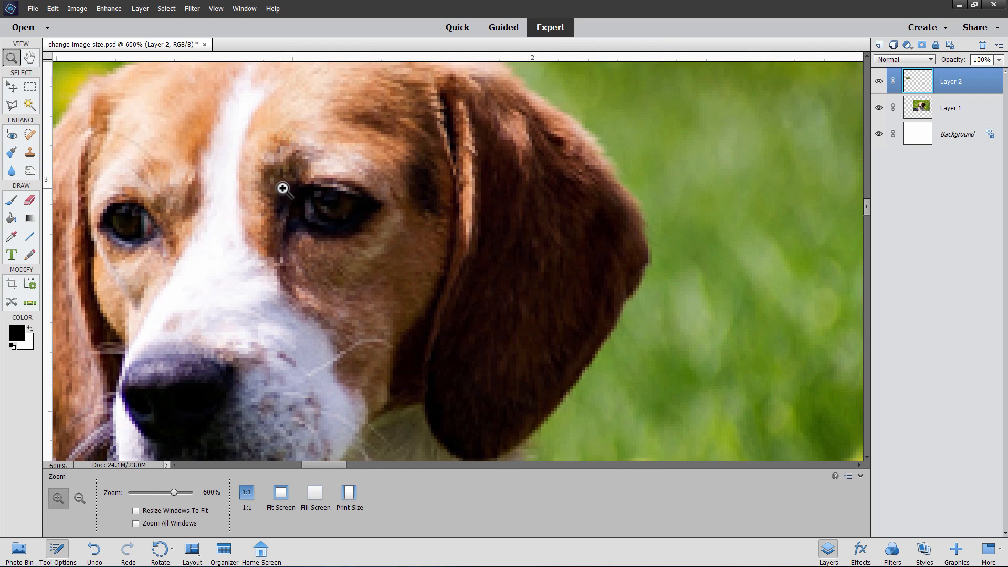
pyautogui.click(273, 188)
pyautogui.click(279, 189)
pyautogui.click(277, 189)
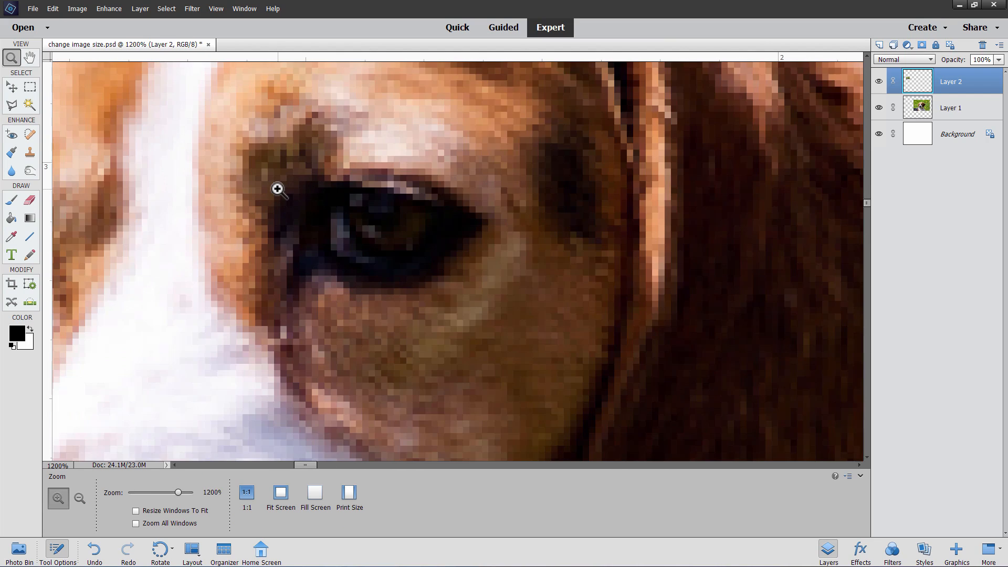
pyautogui.click(304, 203)
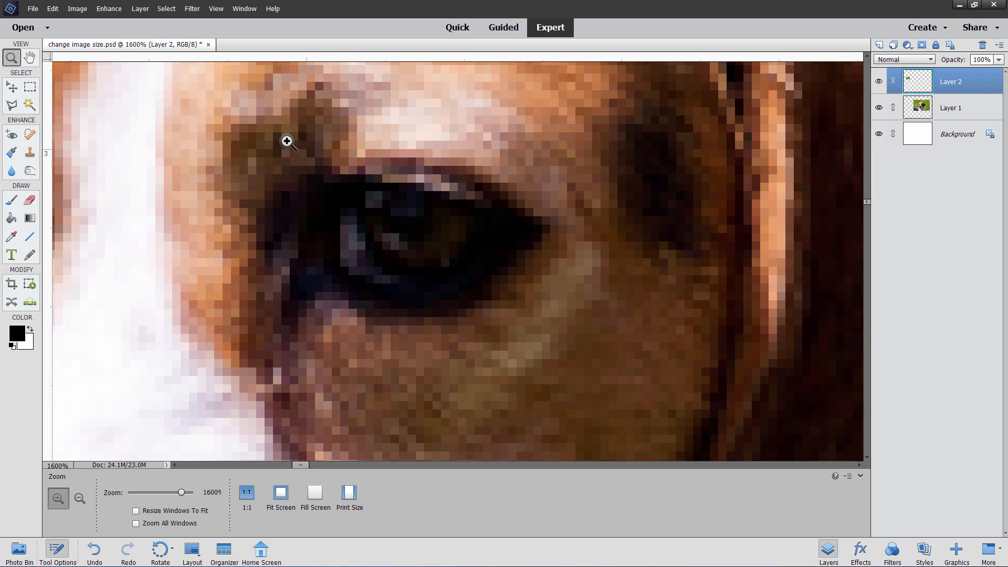
pyautogui.hotkey('ctrl', '0')
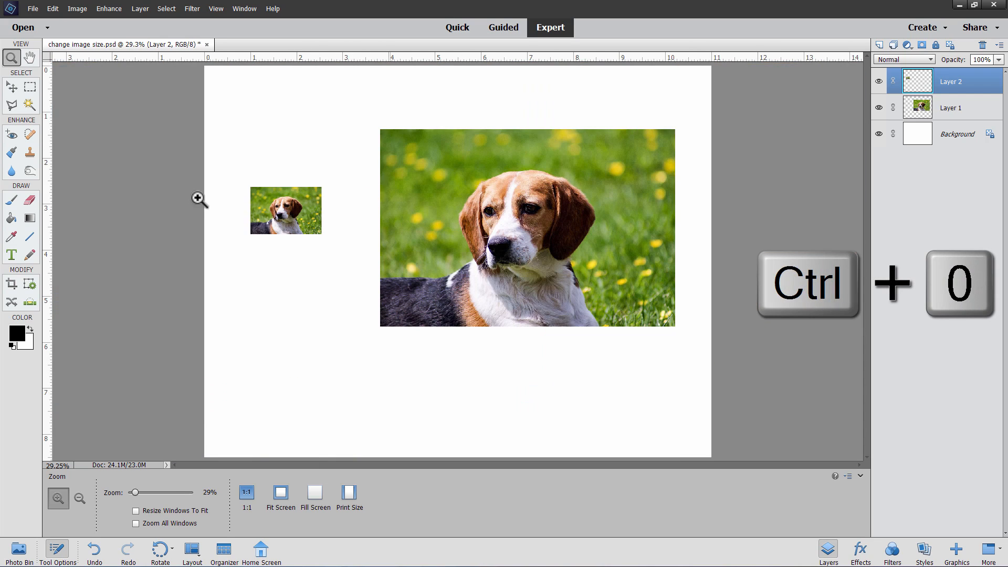
# Hide the small dog photo's layer and show the guides over the page.
pyautogui.click(12, 86)
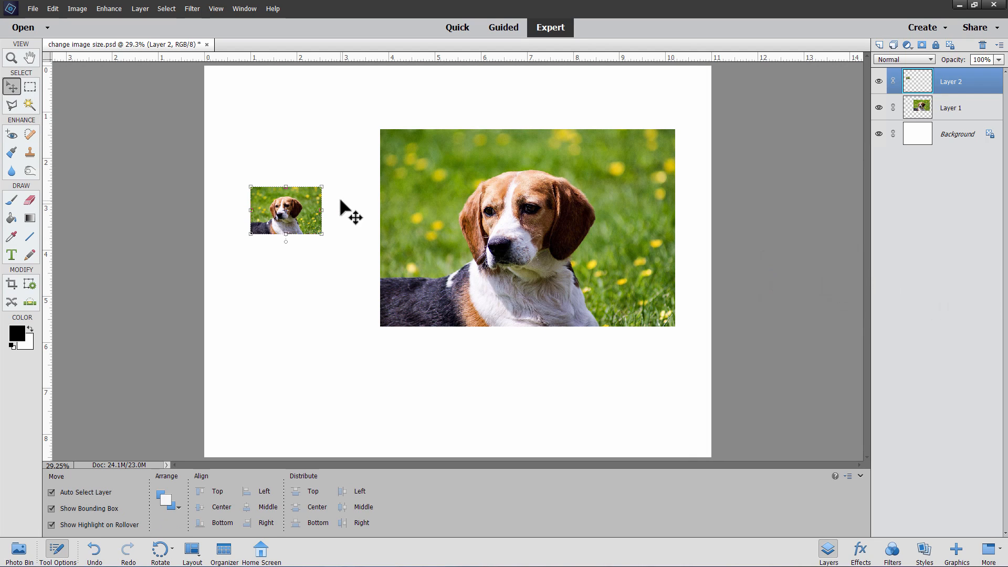
pyautogui.click(879, 81)
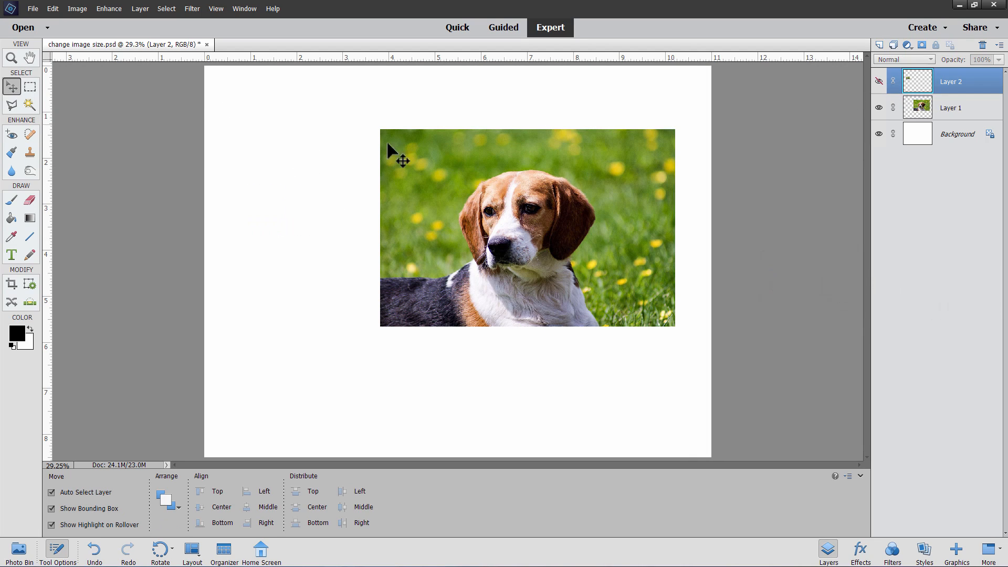
pyautogui.click(210, 8)
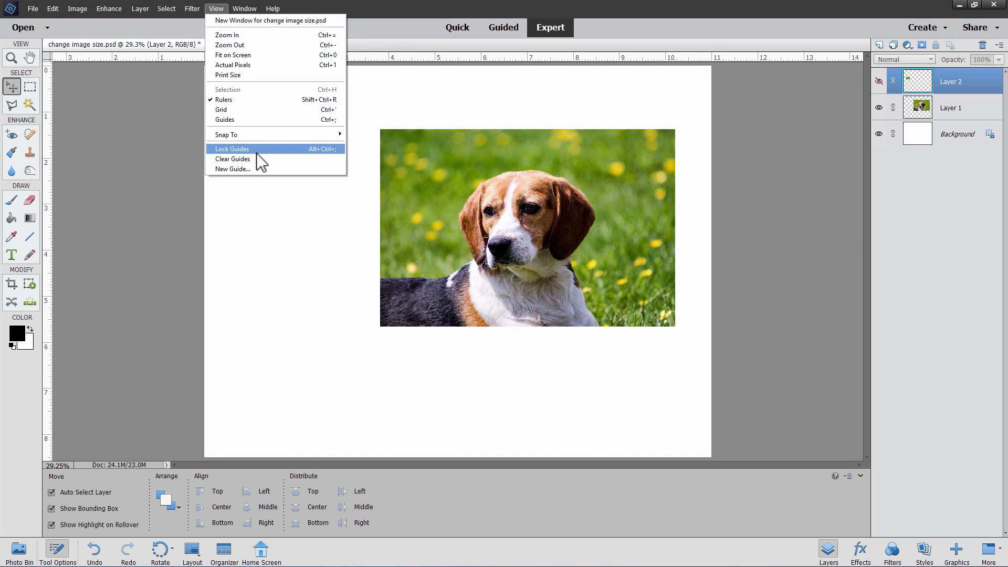
pyautogui.click(241, 120)
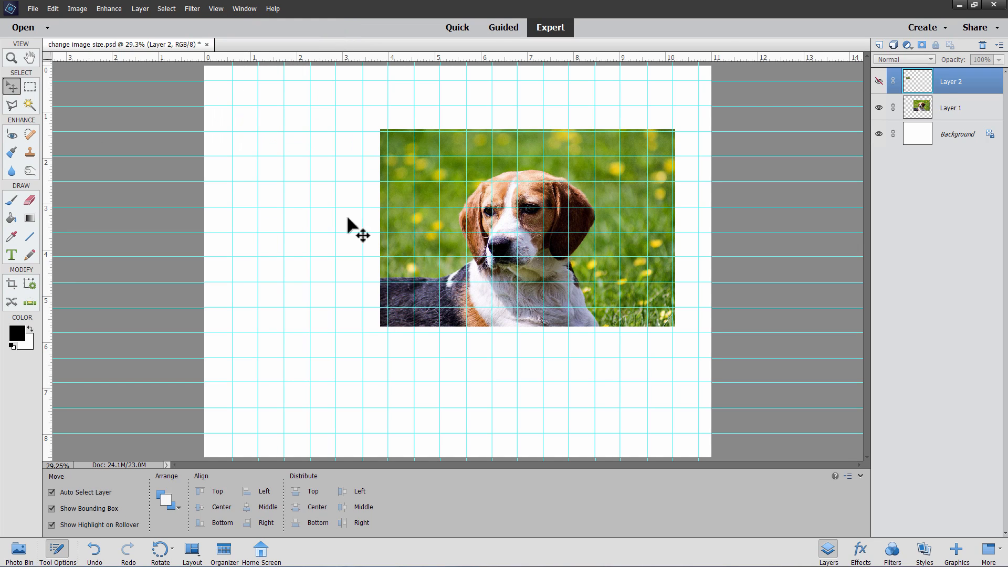
# Shift the large dog photo toward the page's left edge, enlarge it proportionally to 136.10%, and align it with the guides.
pyautogui.moveTo(464, 250); pyautogui.dragTo(419, 252)
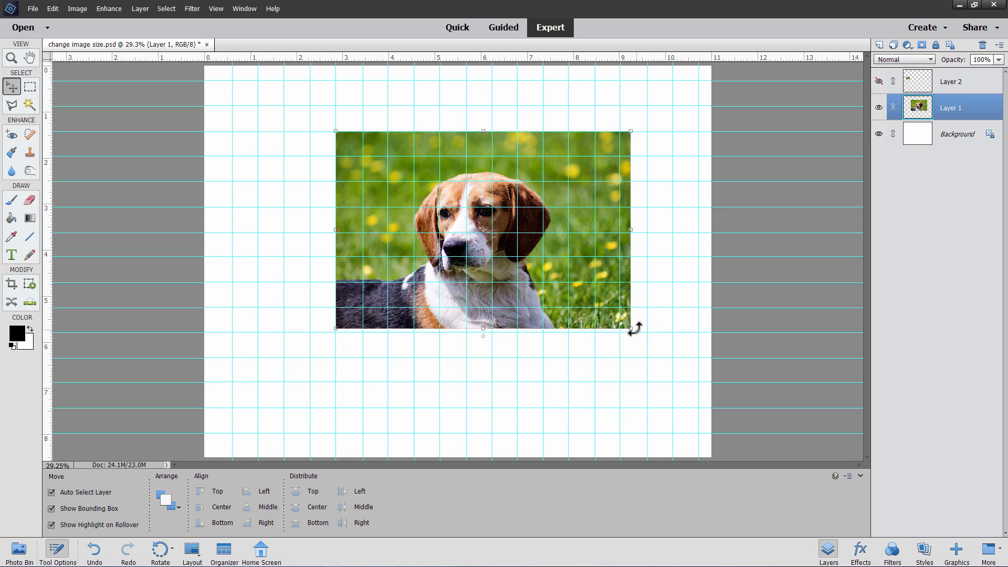
pyautogui.moveTo(630, 330); pyautogui.dragTo(663, 440)
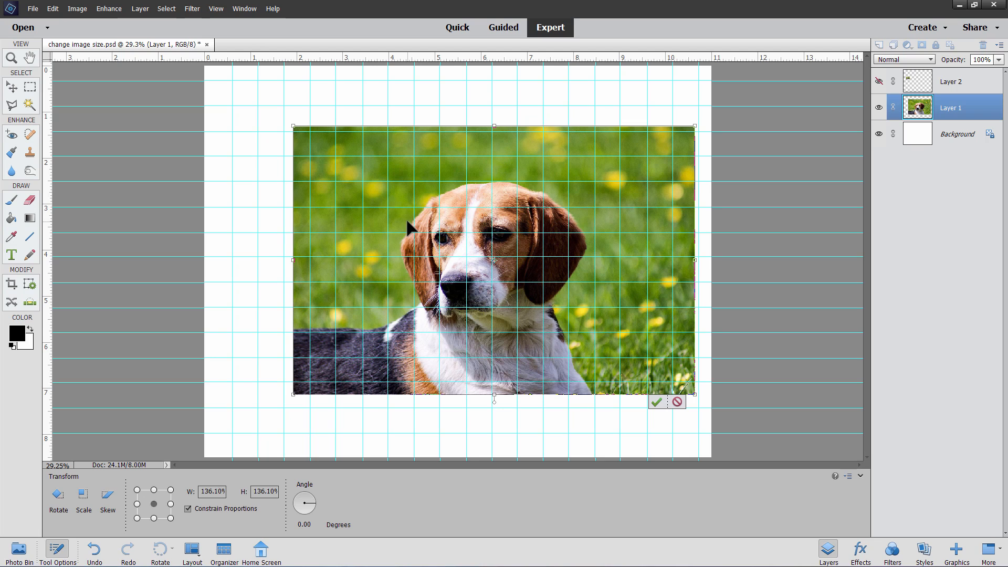
pyautogui.click(656, 403)
pyautogui.moveTo(553, 248); pyautogui.dragTo(544, 254)
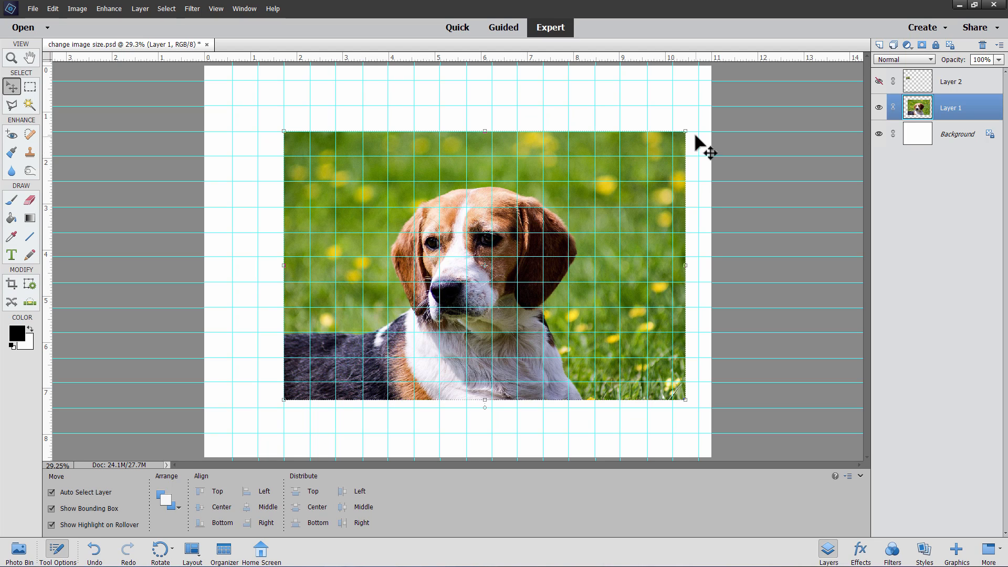
# Realign the dog photo with the guides and shrink it proportionally to 51.27%, keeping its upper-left corner in place.
pyautogui.moveTo(685, 131); pyautogui.dragTo(699, 121)
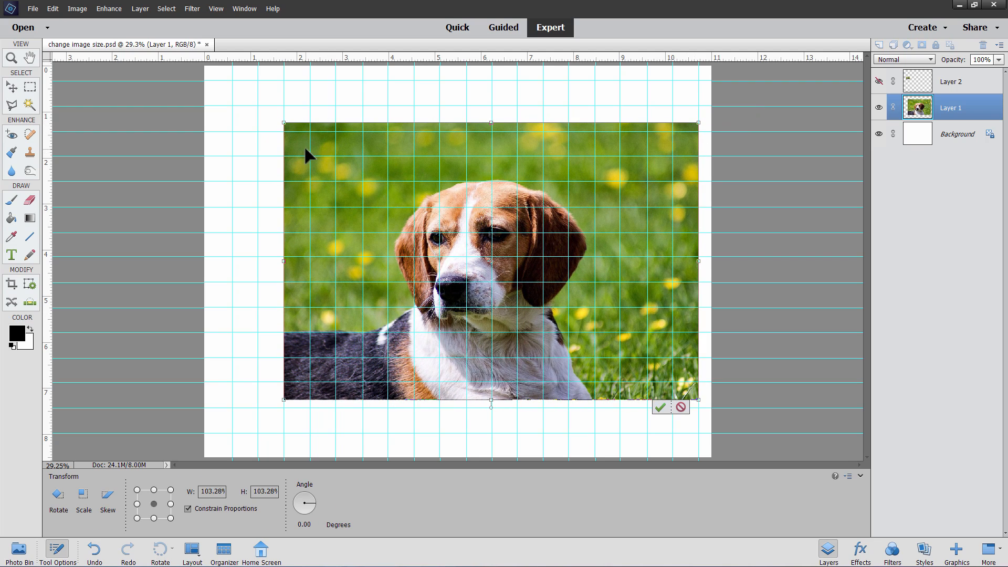
pyautogui.moveTo(536, 207); pyautogui.dragTo(538, 215)
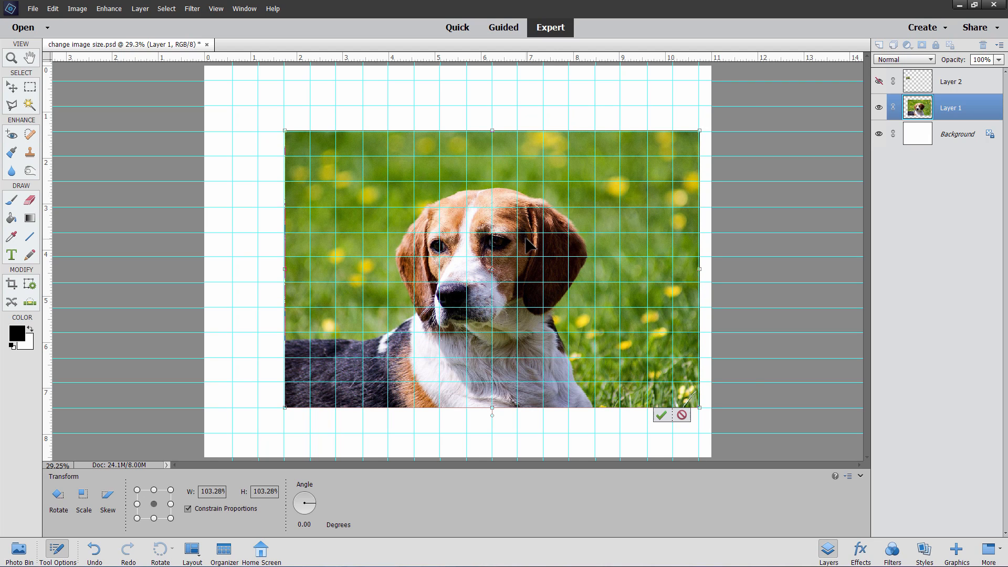
pyautogui.moveTo(699, 407); pyautogui.dragTo(456, 315)
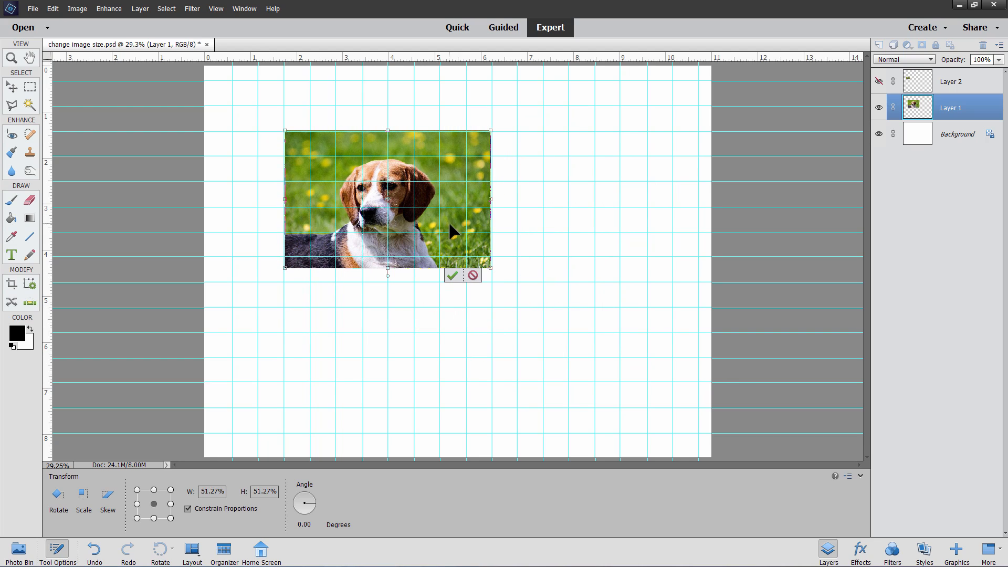
pyautogui.click(459, 274)
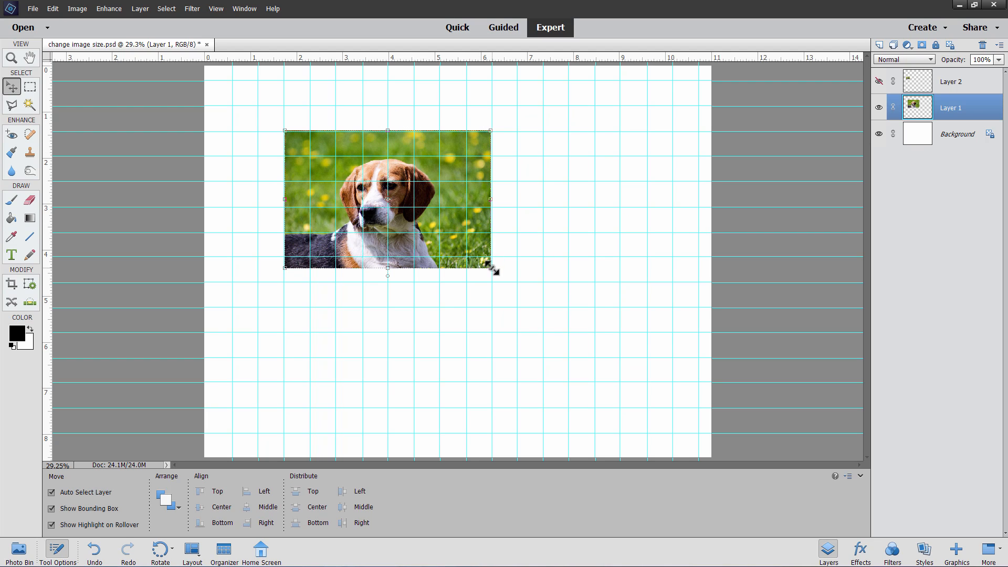
# Enlarge the dog photo proportionally to 240.86%, extending it to the page's left edge, and apply the transform.
pyautogui.moveTo(492, 268); pyautogui.dragTo(488, 291)
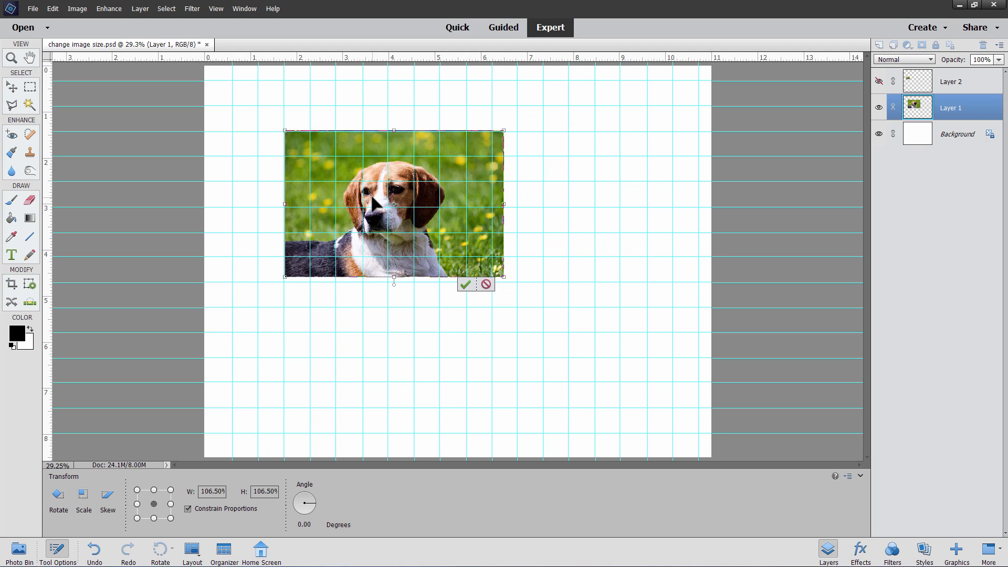
pyautogui.moveTo(503, 276); pyautogui.dragTo(708, 437)
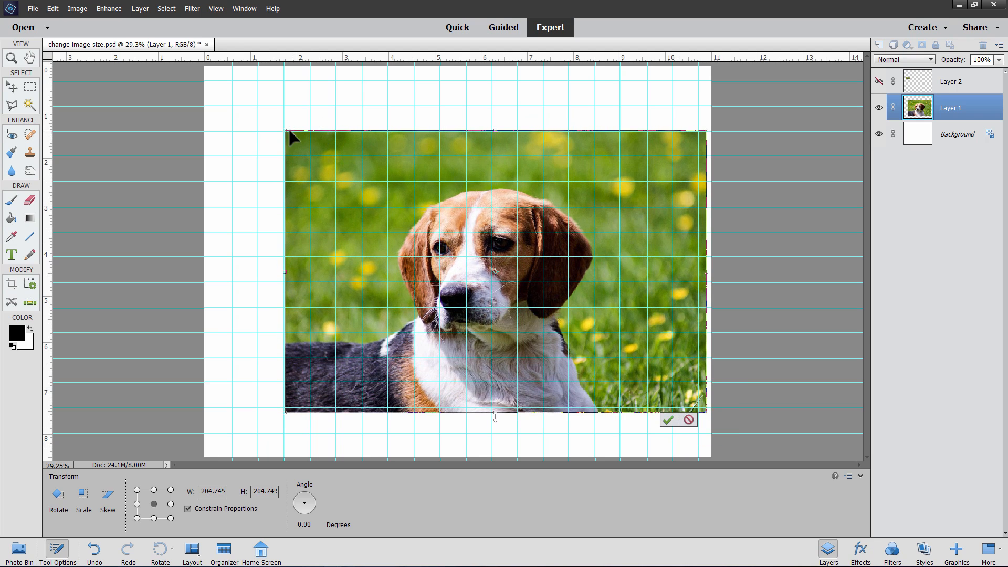
pyautogui.moveTo(279, 128); pyautogui.dragTo(199, 79)
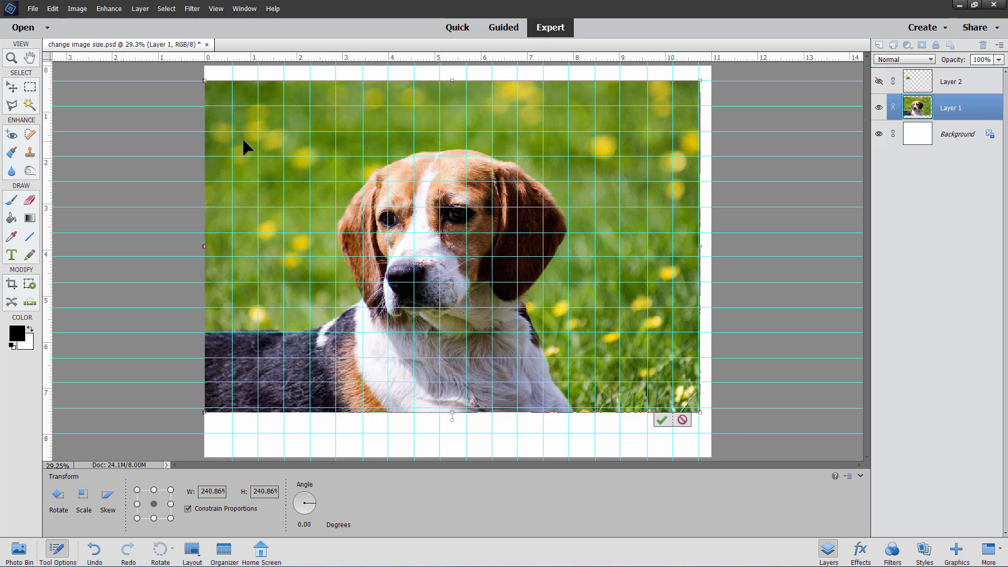
pyautogui.moveTo(625, 147)
pyautogui.mouseDown()
pyautogui.moveTo(664, 147)
pyautogui.moveTo(627, 150)
pyautogui.mouseUp()
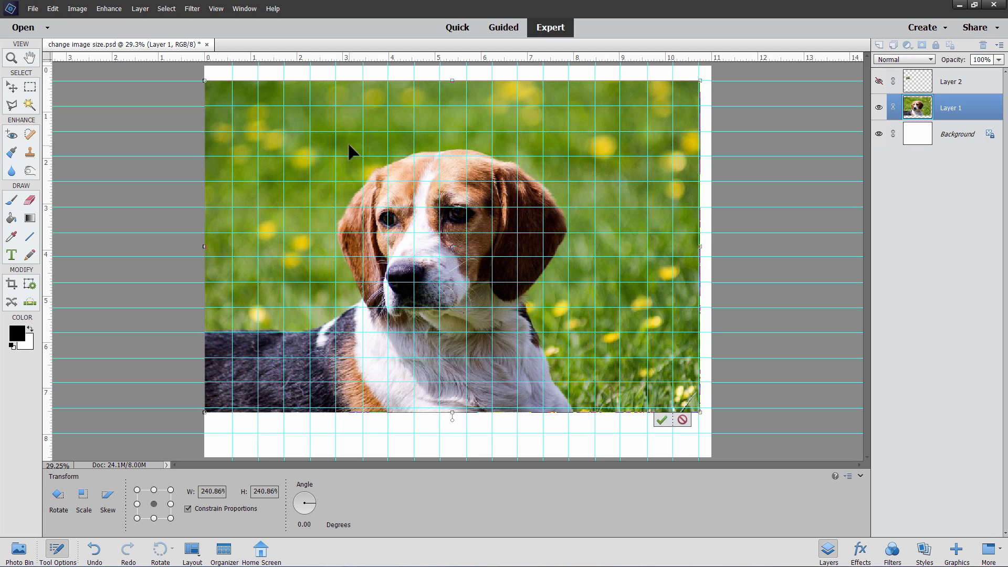
pyautogui.click(661, 419)
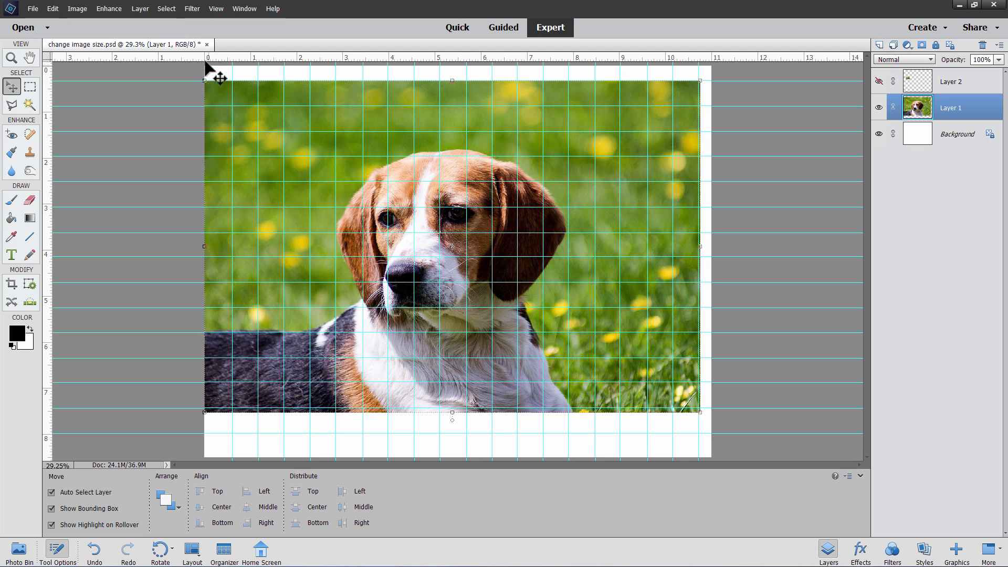
# Hide the guides and center the enlarged dog photo on the page.
pyautogui.click(217, 9)
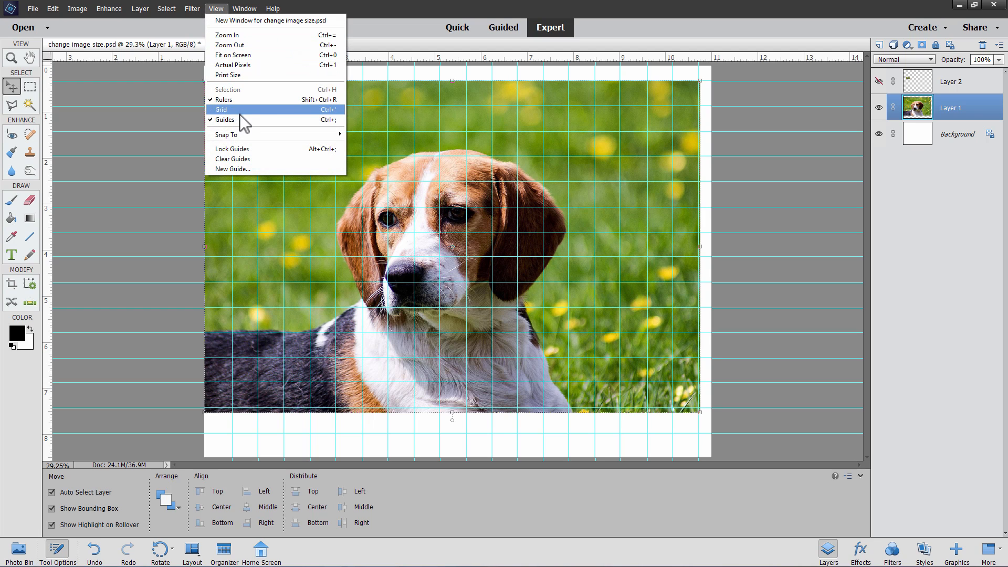
pyautogui.click(231, 119)
pyautogui.moveTo(410, 207); pyautogui.dragTo(415, 224)
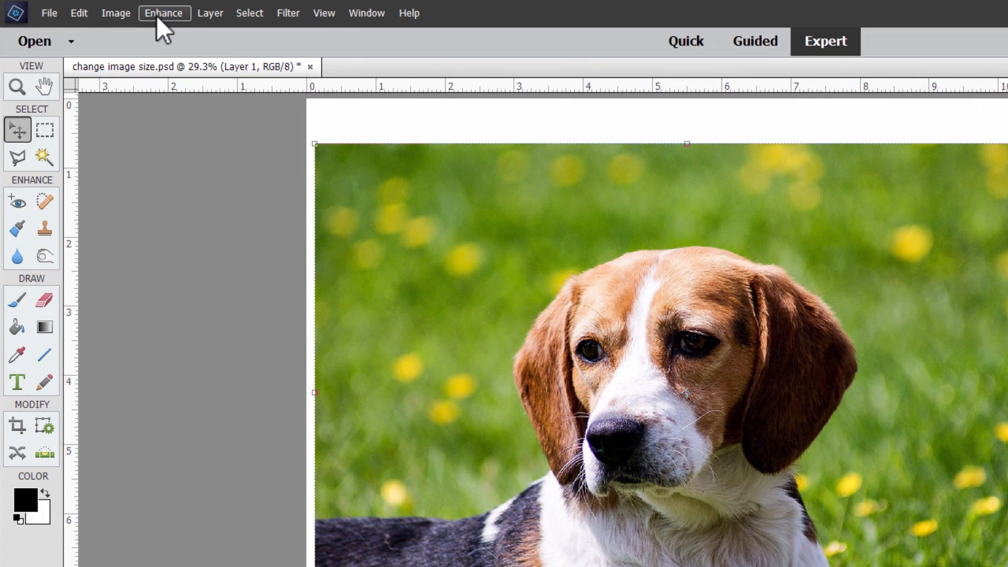
pyautogui.click(103, 12)
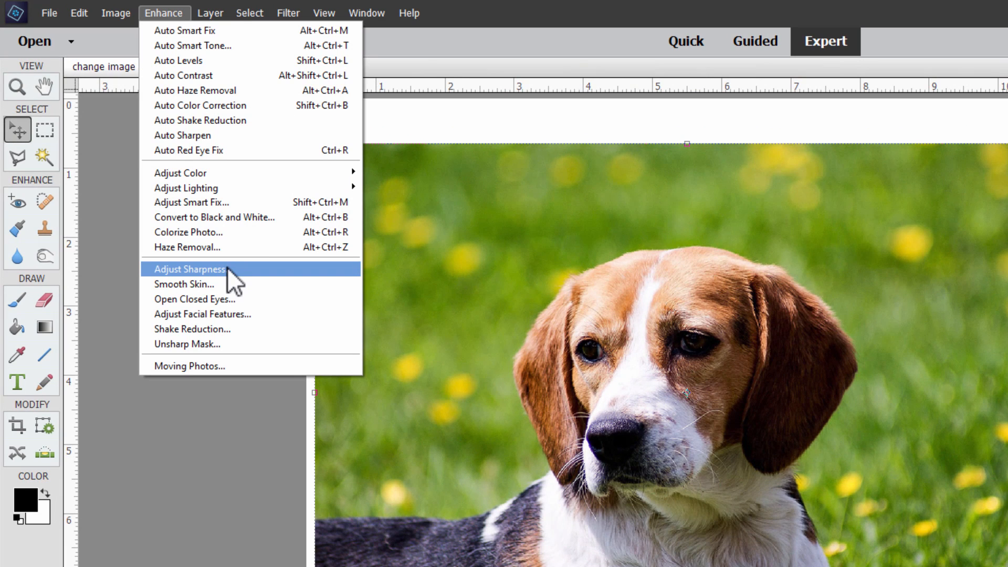
pyautogui.click(543, 134)
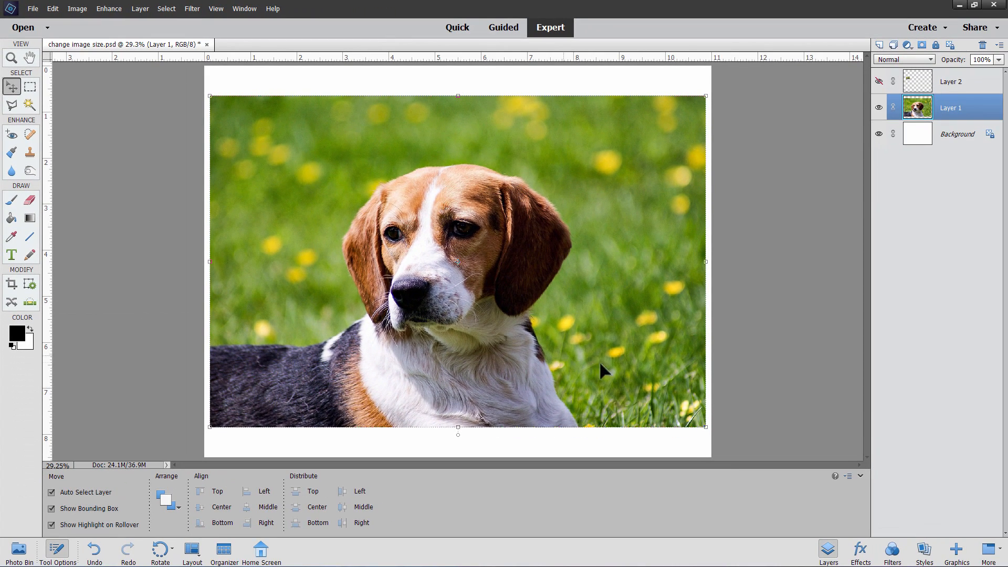
pyautogui.moveTo(729, 441); pyautogui.dragTo(687, 452)
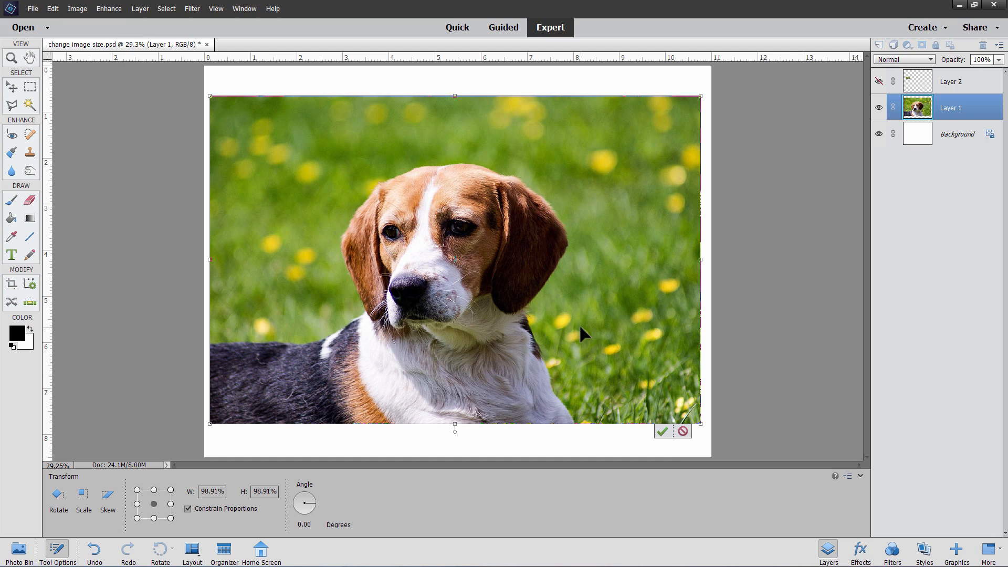
pyautogui.press('Escape')
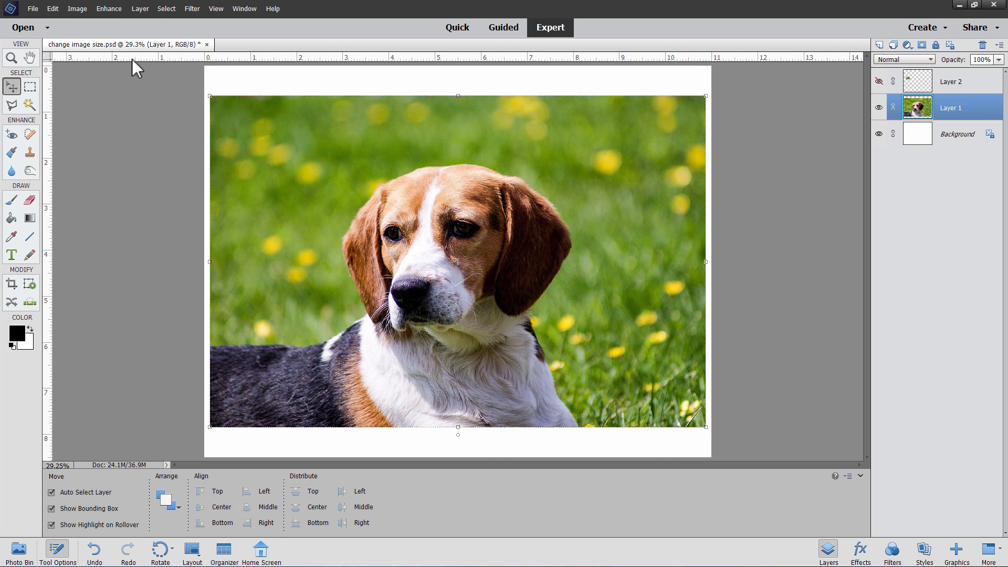
# Open the recently edited file dog-2527136.jpg and position its floating window over the page.
pyautogui.click(33, 10)
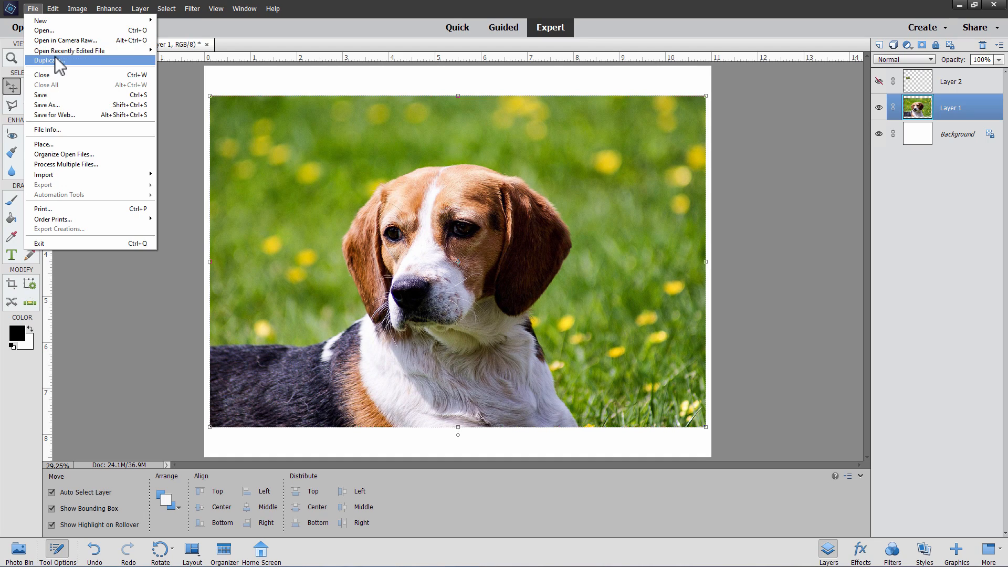
pyautogui.moveTo(58, 51)
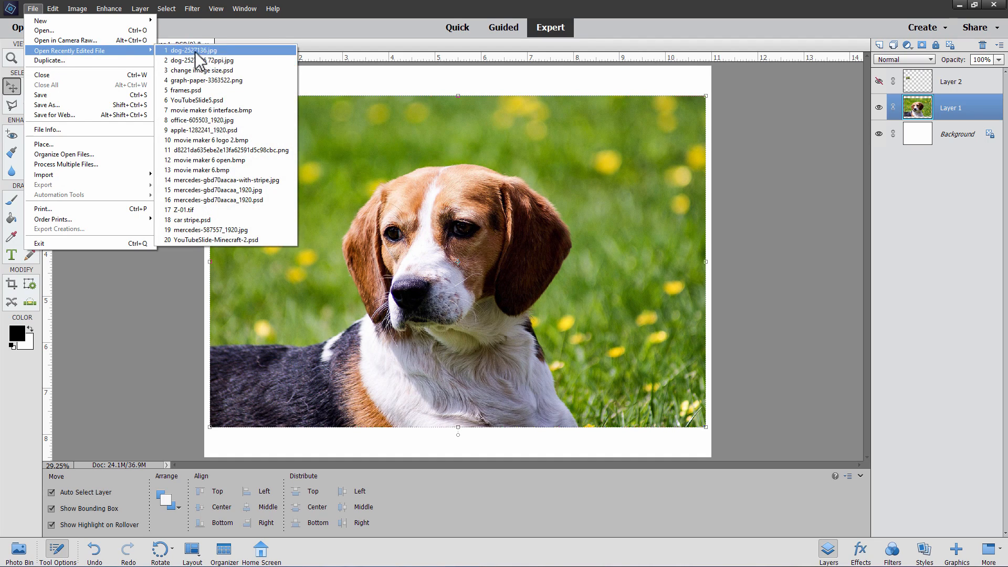
pyautogui.click(194, 51)
pyautogui.moveTo(311, 57); pyautogui.dragTo(767, 68)
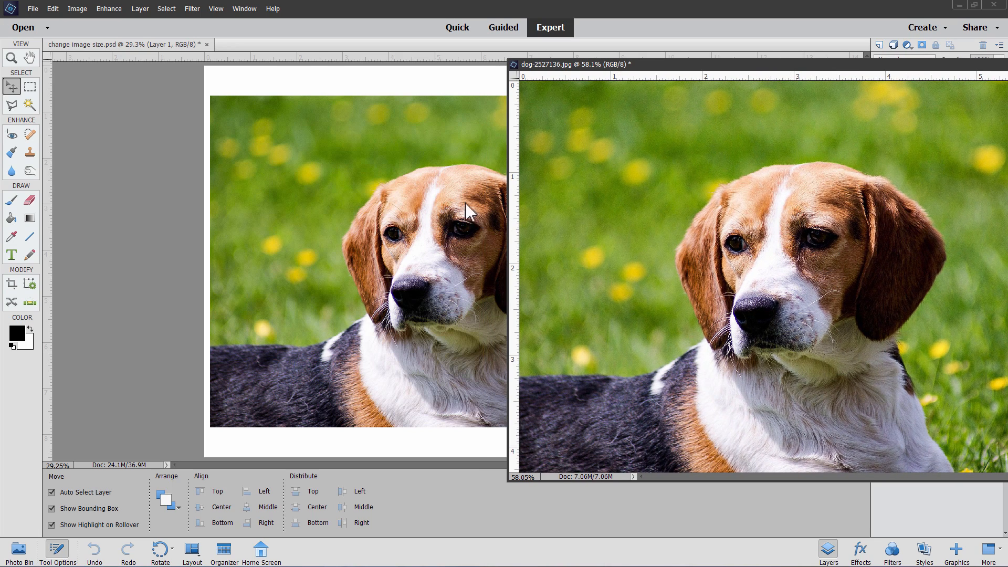
pyautogui.moveTo(666, 68); pyautogui.dragTo(269, 120)
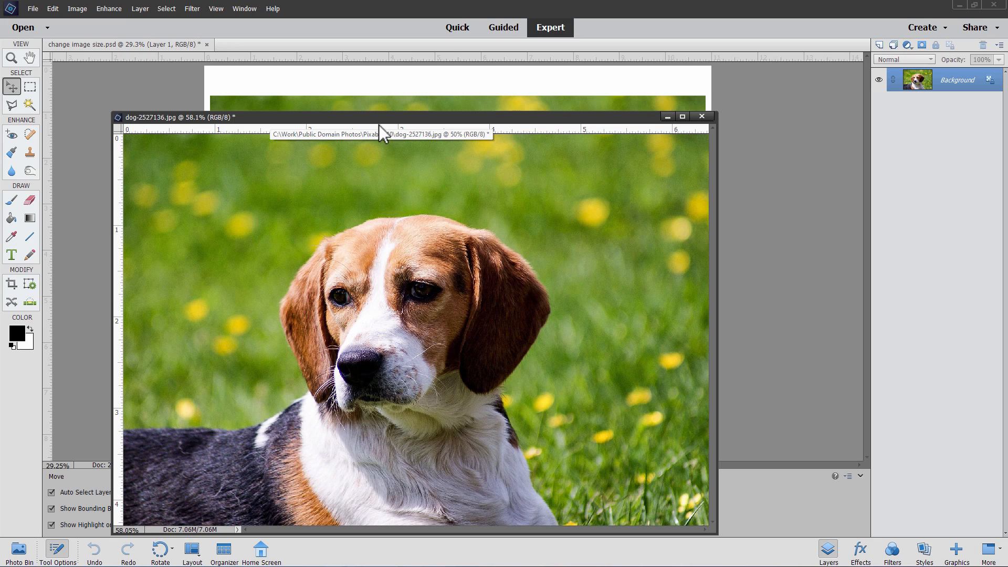
pyautogui.moveTo(378, 125); pyautogui.dragTo(416, 130)
# Open the Image Size settings for dog-2527136.jpg and check the document resolution.
pyautogui.click(78, 7)
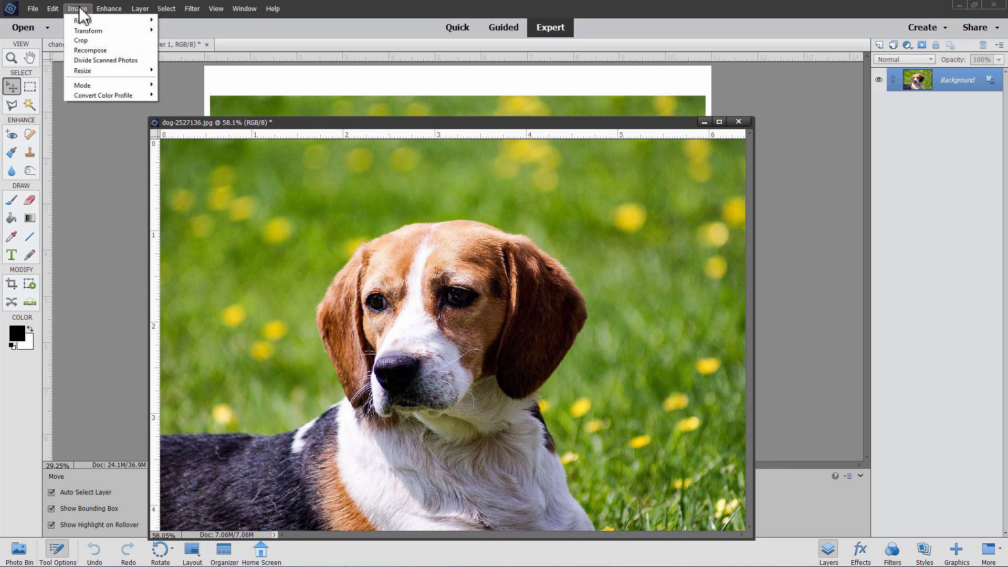
pyautogui.moveTo(93, 67)
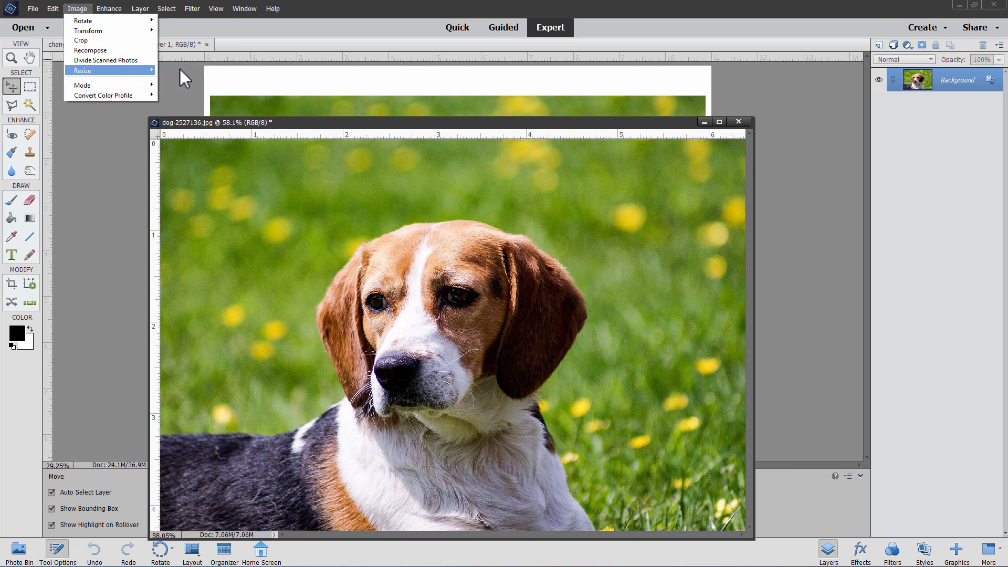
pyautogui.click(179, 69)
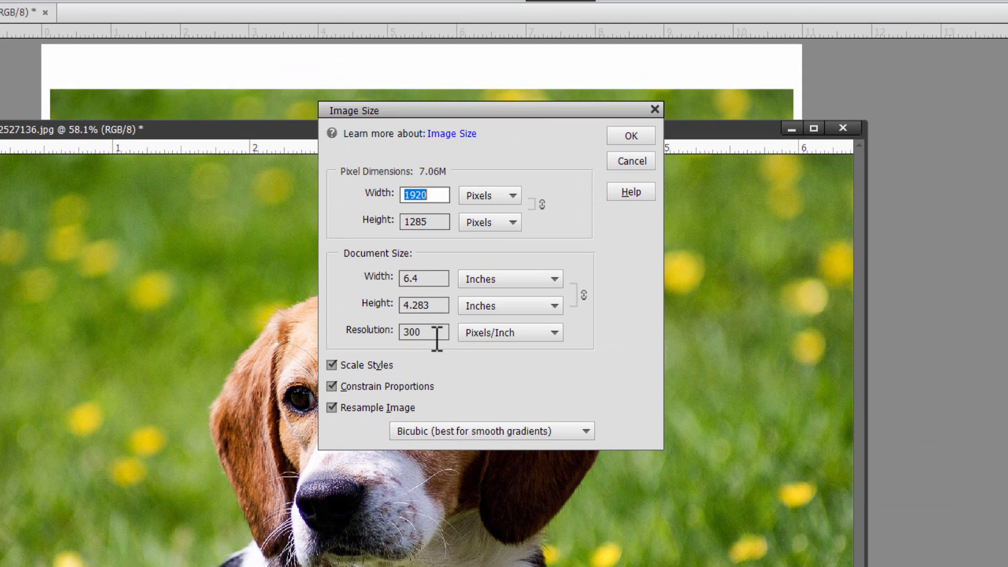
pyautogui.click(462, 273)
pyautogui.moveTo(437, 336); pyautogui.dragTo(385, 330)
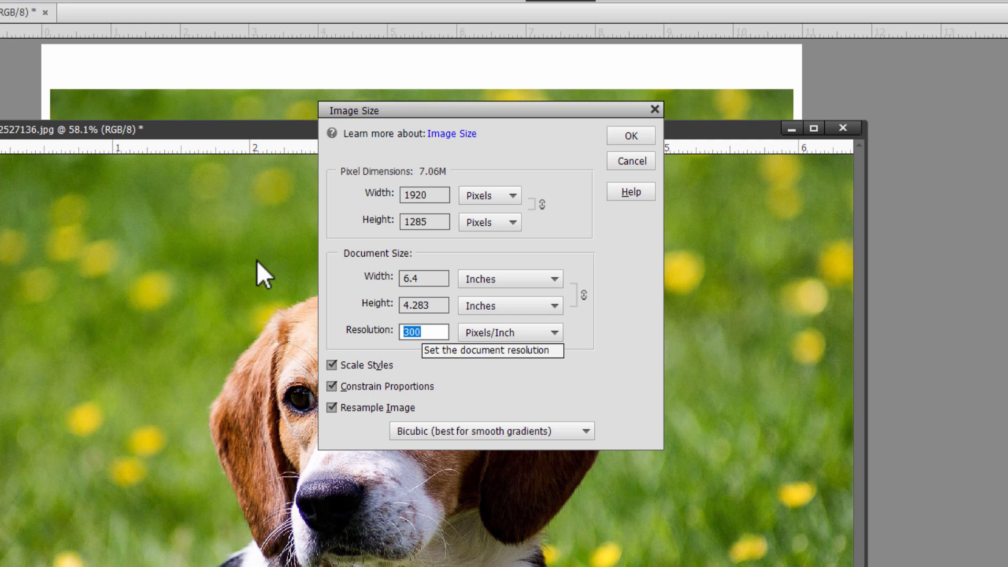
pyautogui.click(206, 75)
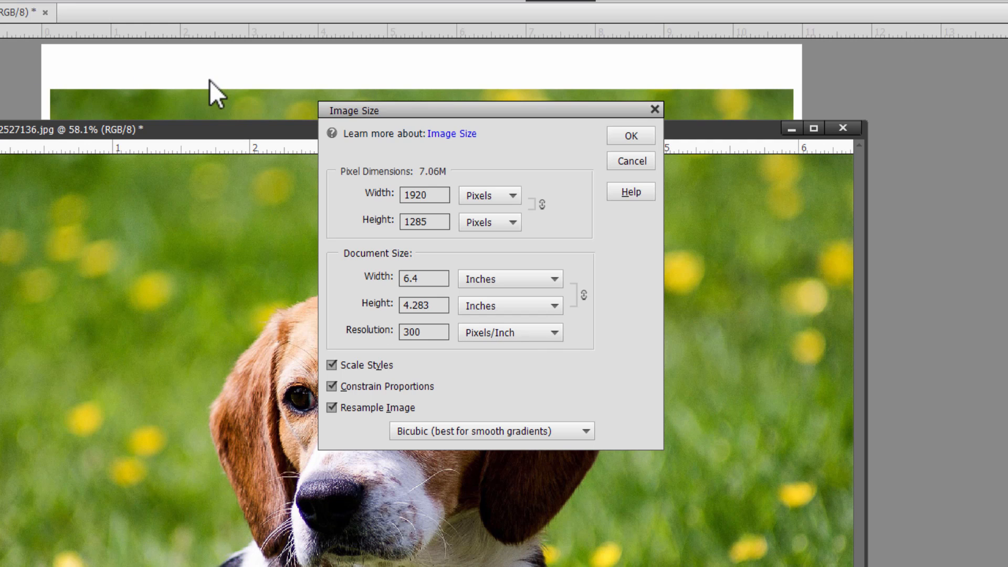
pyautogui.moveTo(436, 336); pyautogui.dragTo(411, 337)
pyautogui.doubleClick(432, 337)
pyautogui.click(441, 359)
# Resize the photo to a document width of 11 inches, resampling with Bicubic Smoother (best for enlargement).
pyautogui.moveTo(433, 119); pyautogui.dragTo(535, 253)
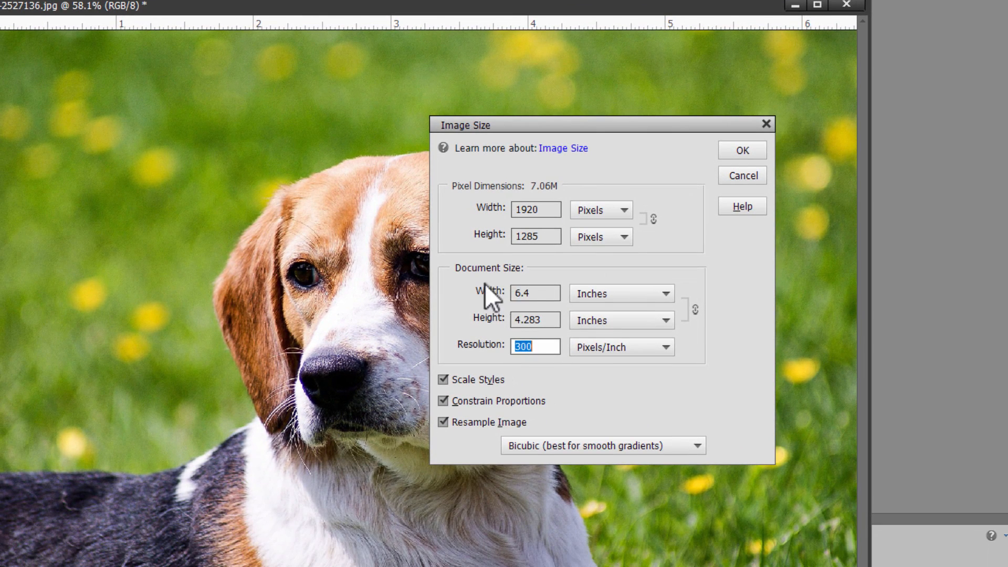
pyautogui.moveTo(546, 292); pyautogui.dragTo(490, 298)
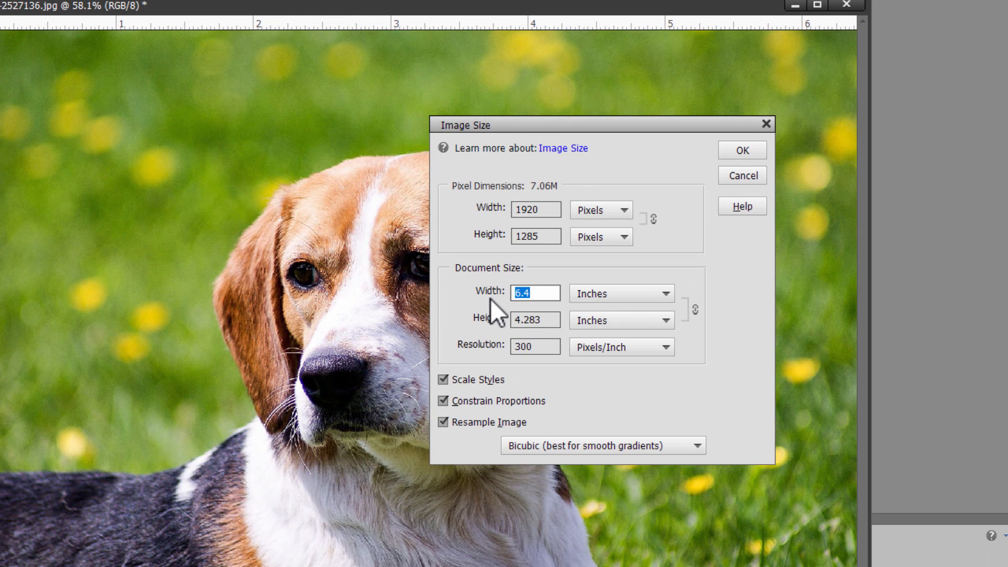
pyautogui.write('11')
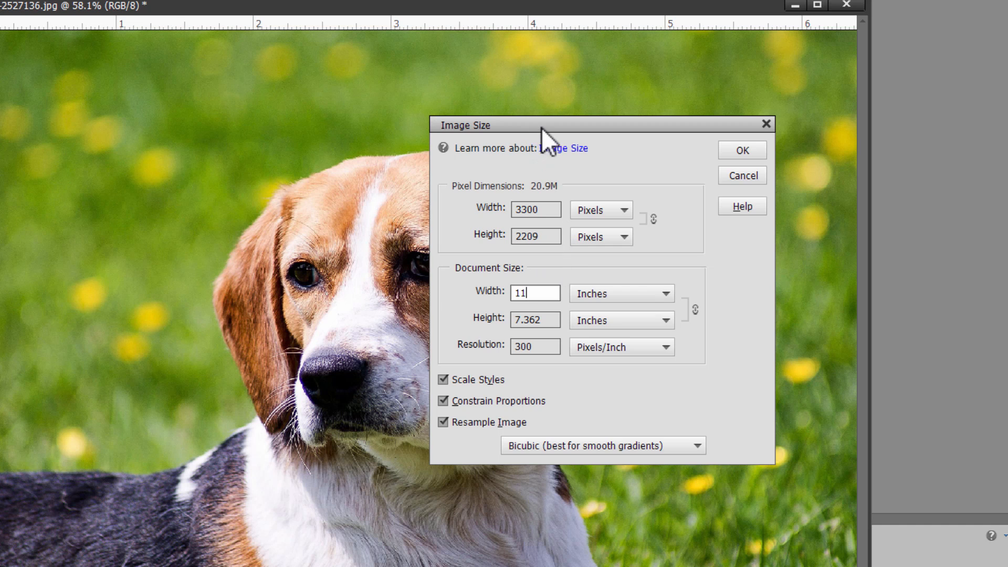
pyautogui.moveTo(541, 128); pyautogui.dragTo(529, 128)
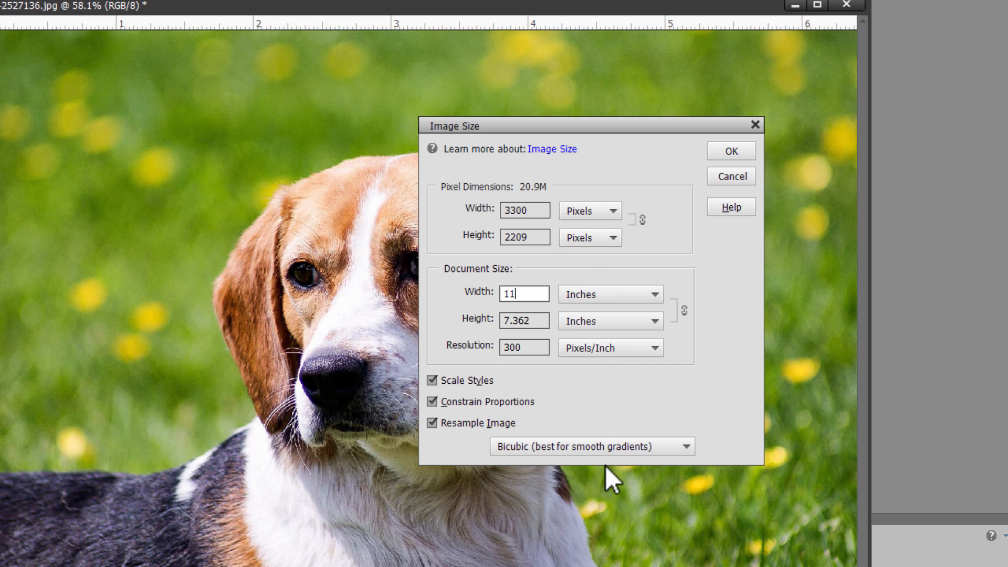
pyautogui.click(599, 453)
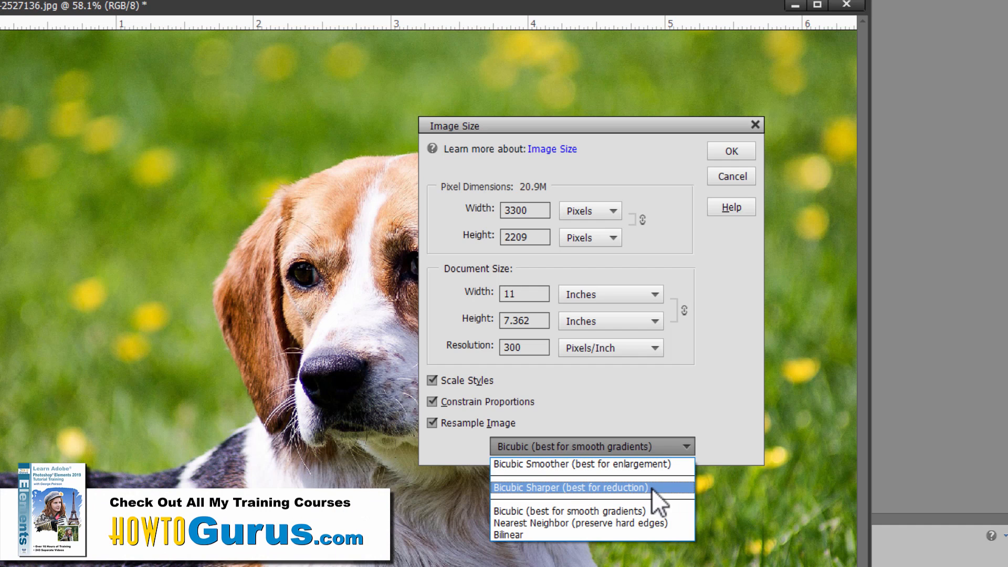
pyautogui.click(574, 463)
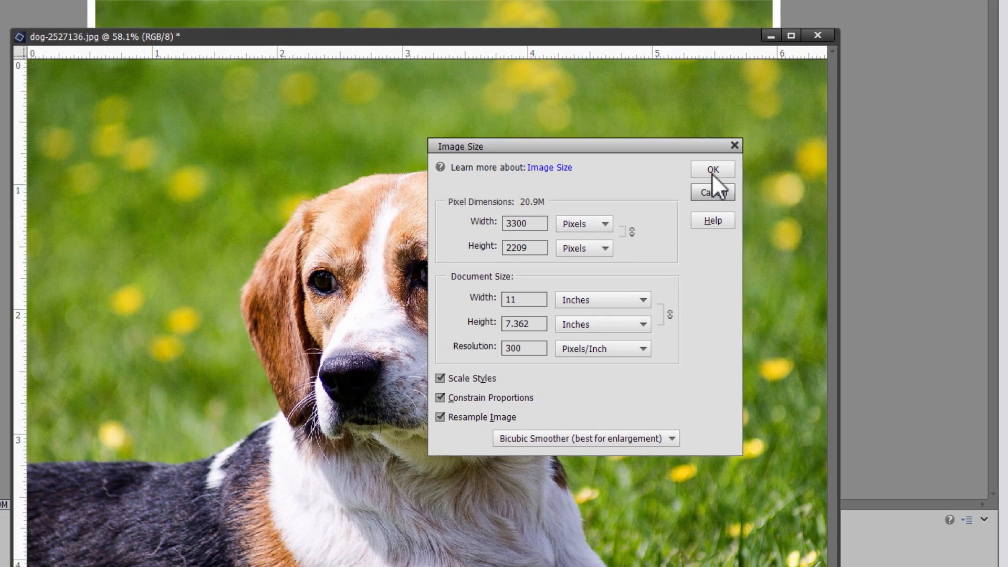
pyautogui.click(731, 151)
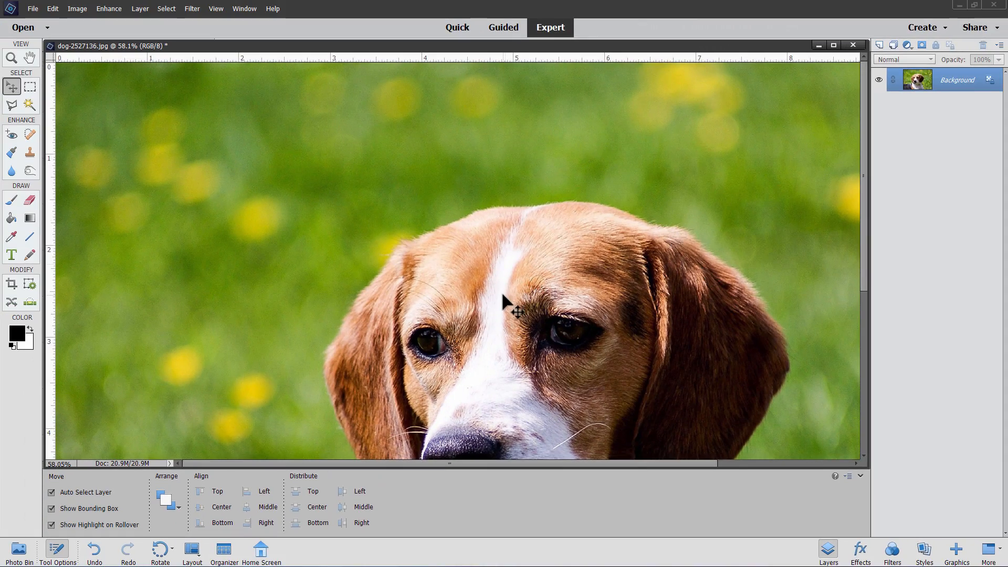
# Fit the resized photo on screen, move its window clear of the page, and return to change image size.psd.
pyautogui.hotkey('ctrl', '0')
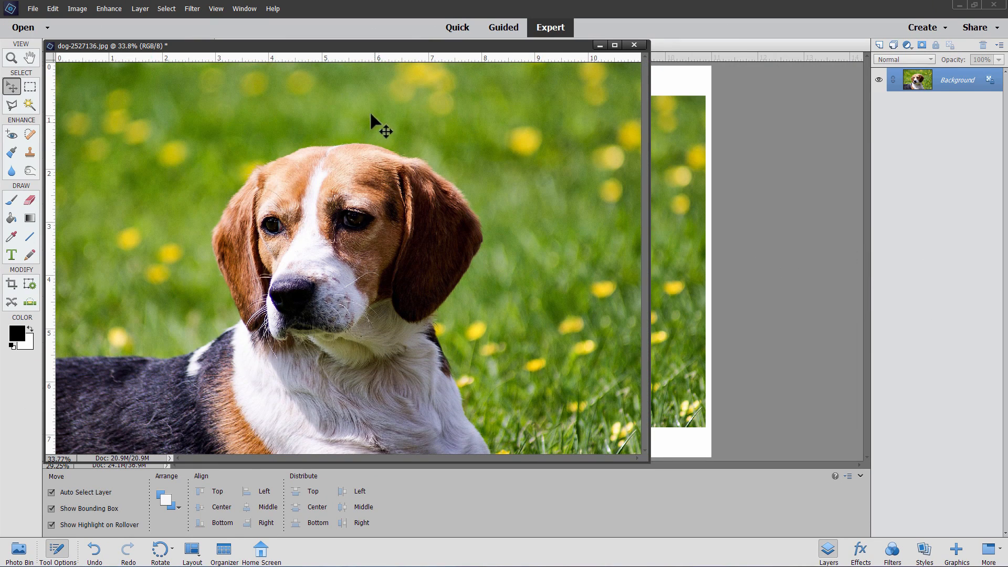
pyautogui.moveTo(342, 56); pyautogui.dragTo(780, 71)
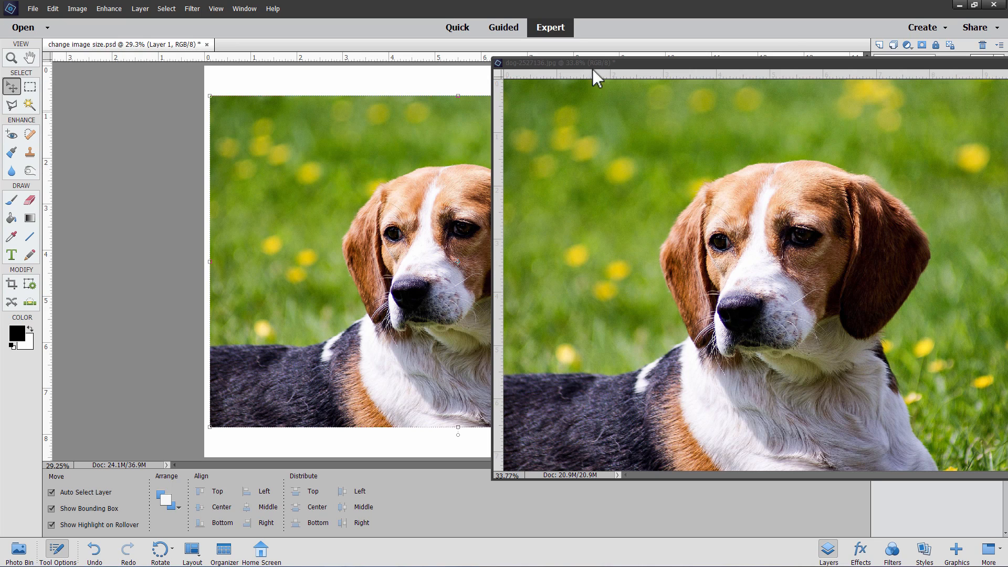
pyautogui.moveTo(609, 61); pyautogui.dragTo(21, 526)
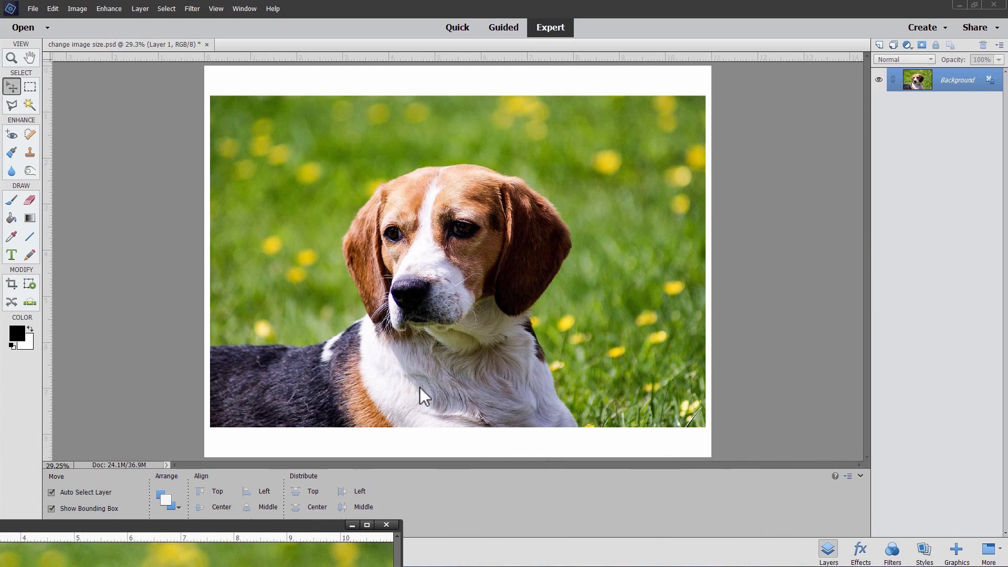
pyautogui.click(581, 96)
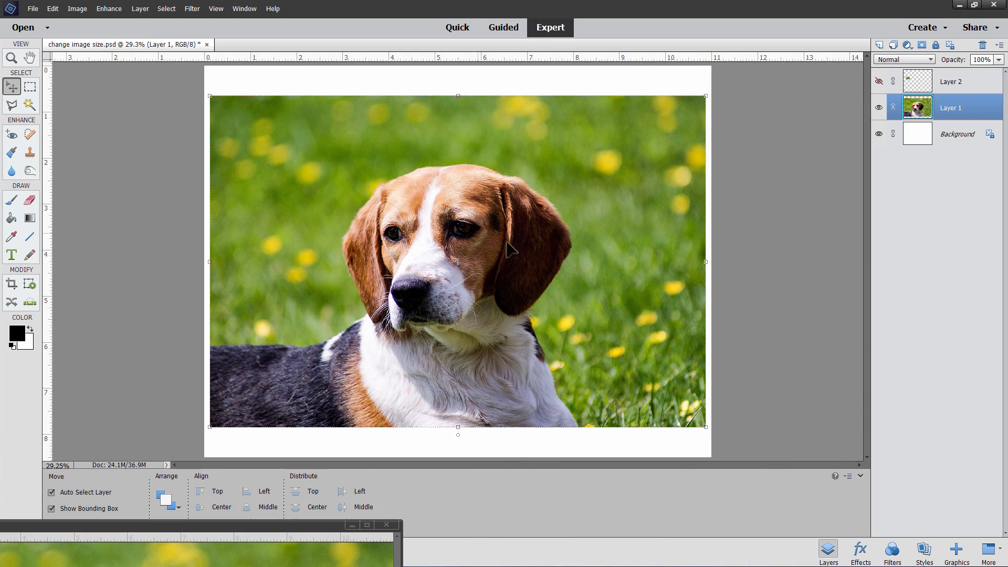
# Shrink the page's dog photo proportionally to 29.37%, apply it, and enlarge the photo again to nearly the page width.
pyautogui.moveTo(705, 426); pyautogui.dragTo(356, 193)
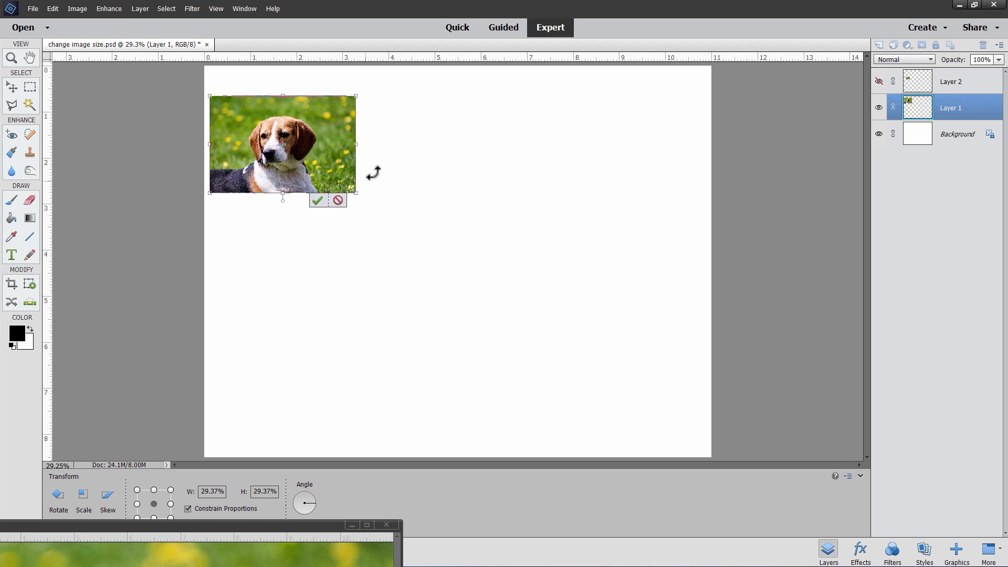
pyautogui.click(317, 200)
pyautogui.moveTo(355, 193); pyautogui.dragTo(690, 422)
pyautogui.click(655, 429)
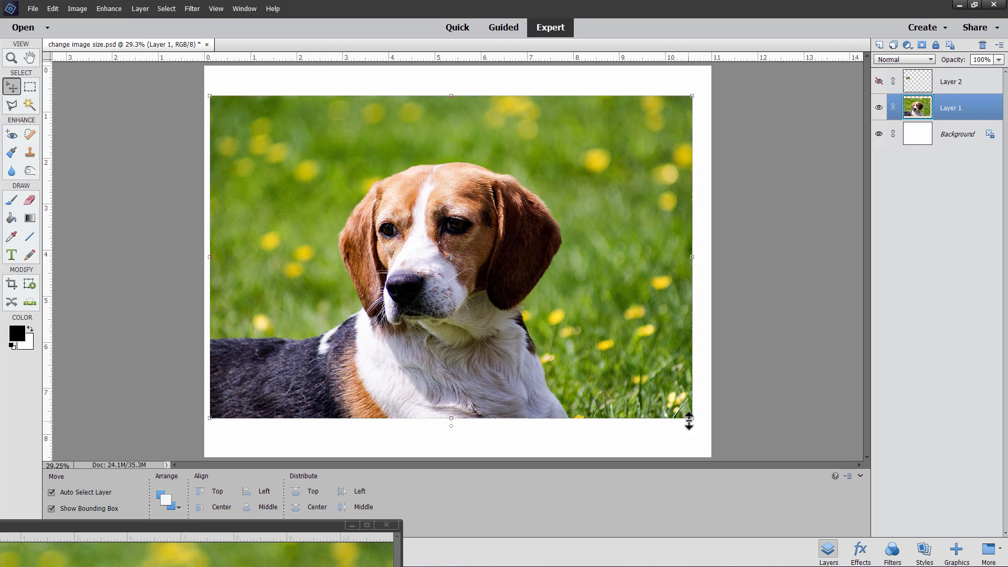
# Shrink the dog photo slightly to about 10 inches wide, apply the transform, and shift it toward the page's right edge.
pyautogui.moveTo(693, 419); pyautogui.dragTo(673, 404)
pyautogui.click(235, 156)
pyautogui.click(634, 413)
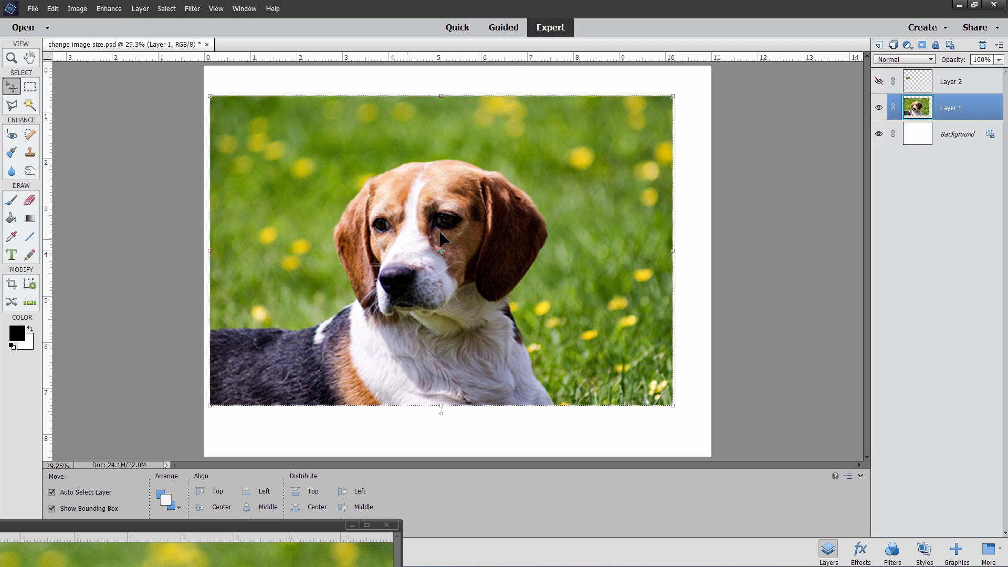
pyautogui.moveTo(466, 228); pyautogui.dragTo(493, 230)
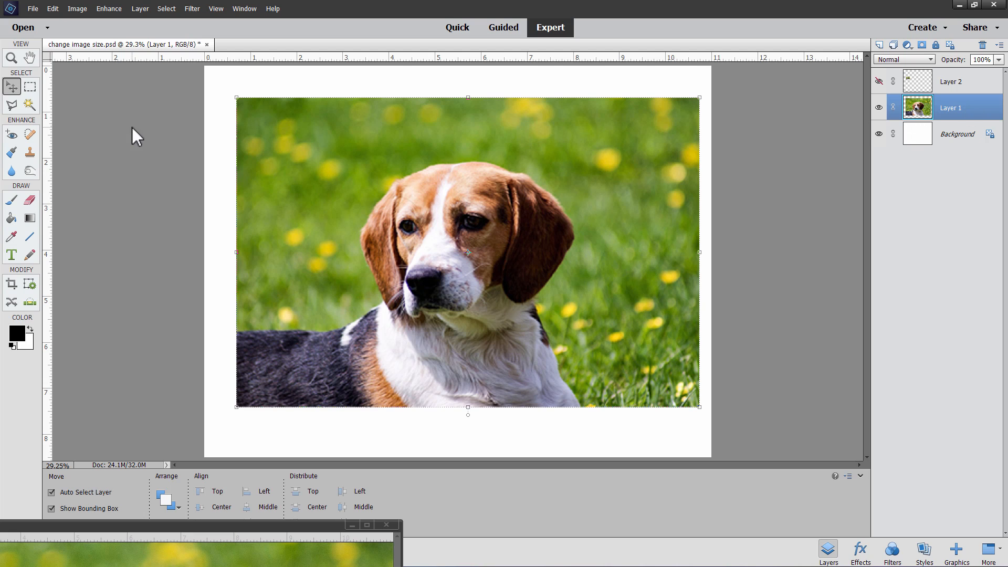
# Place the image dog-2527136.jpg into the page as a new layer.
pyautogui.click(31, 9)
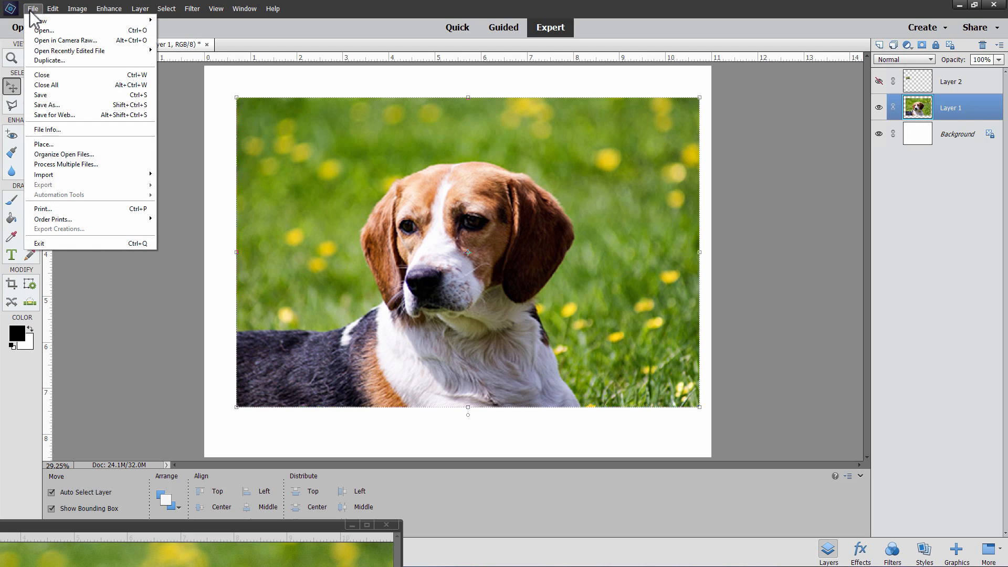
pyautogui.click(52, 145)
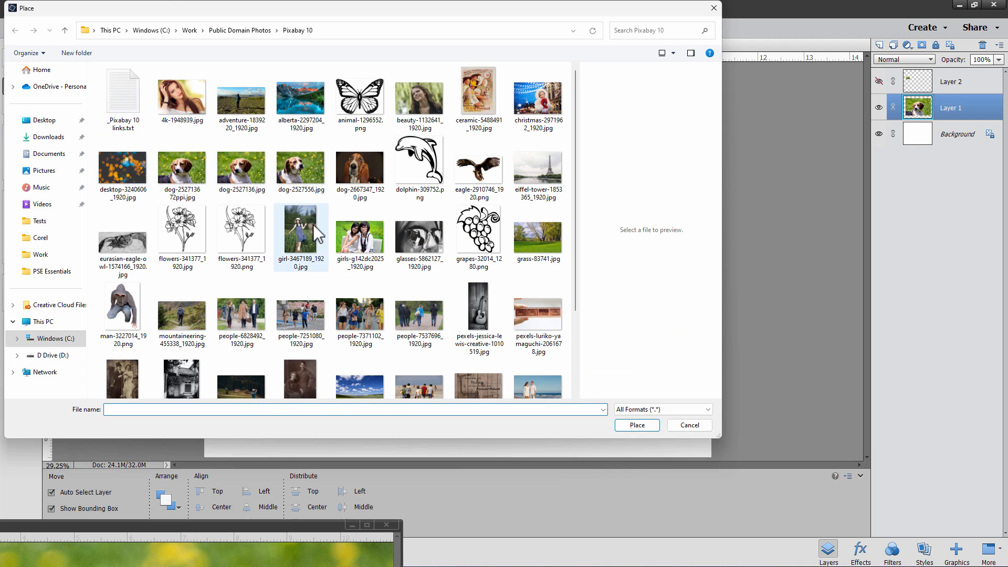
pyautogui.click(233, 177)
pyautogui.click(642, 424)
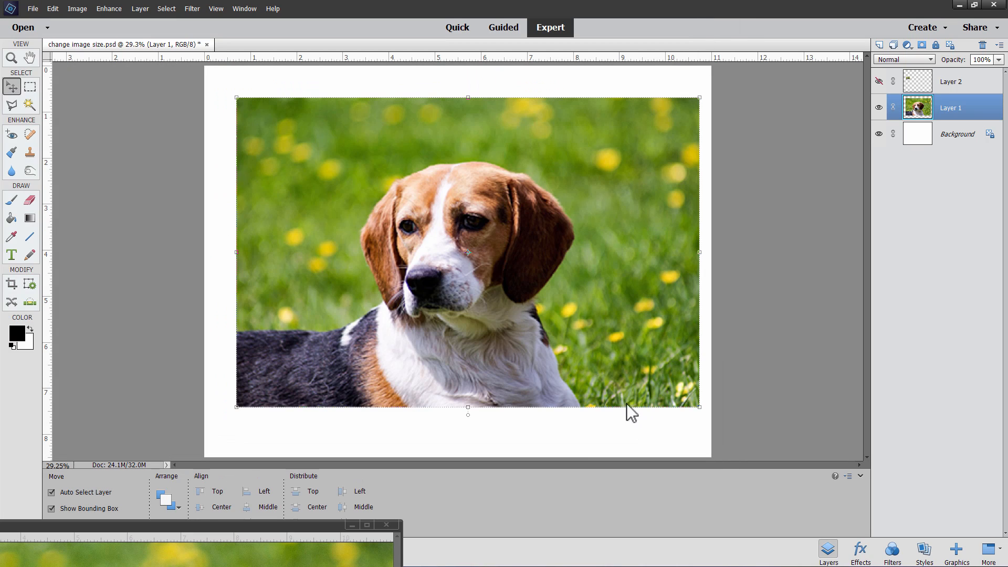
# Align the placed photo with the upper-left corner of the existing dog photo, enlarge it proportionally to cover that photo, and commit the placement.
pyautogui.moveTo(534, 270); pyautogui.dragTo(485, 206)
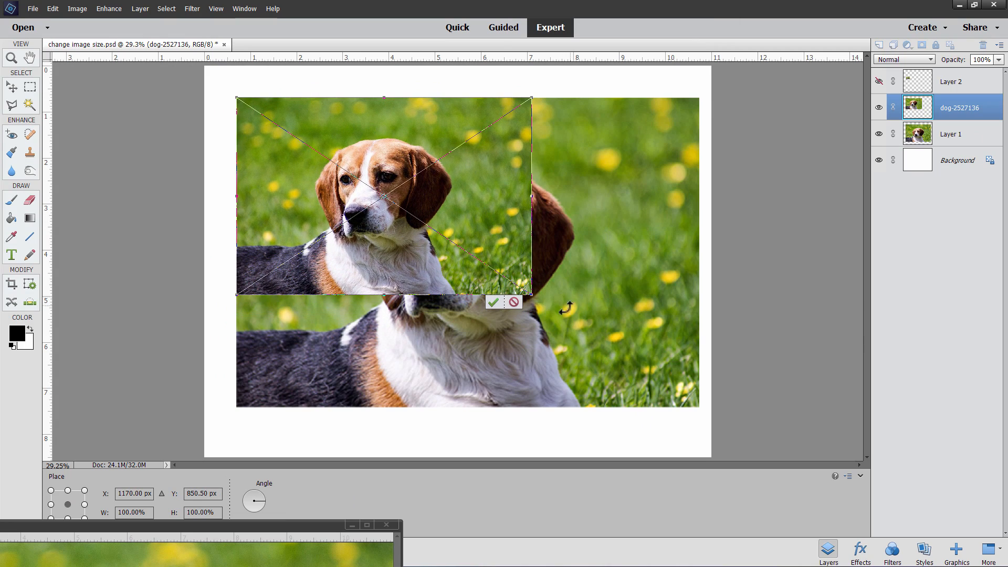
pyautogui.moveTo(533, 295); pyautogui.dragTo(714, 389)
pyautogui.click(660, 414)
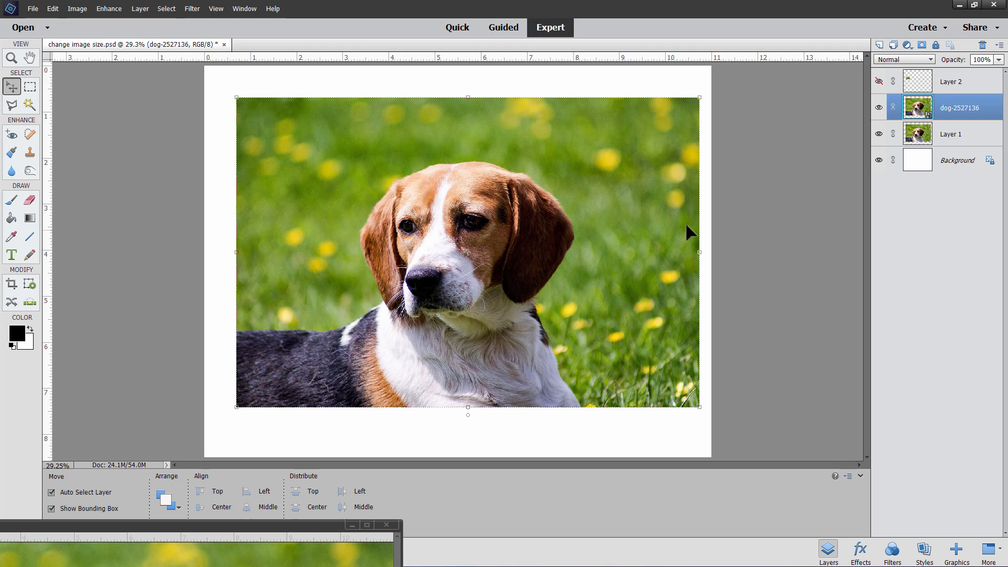
# Shrink the placed dog photo proportionally to 40.85%, apply it, and enlarge the photo by 242.21% to nearly cover the dog photo beneath.
pyautogui.click(699, 406)
pyautogui.moveTo(700, 407); pyautogui.dragTo(425, 224)
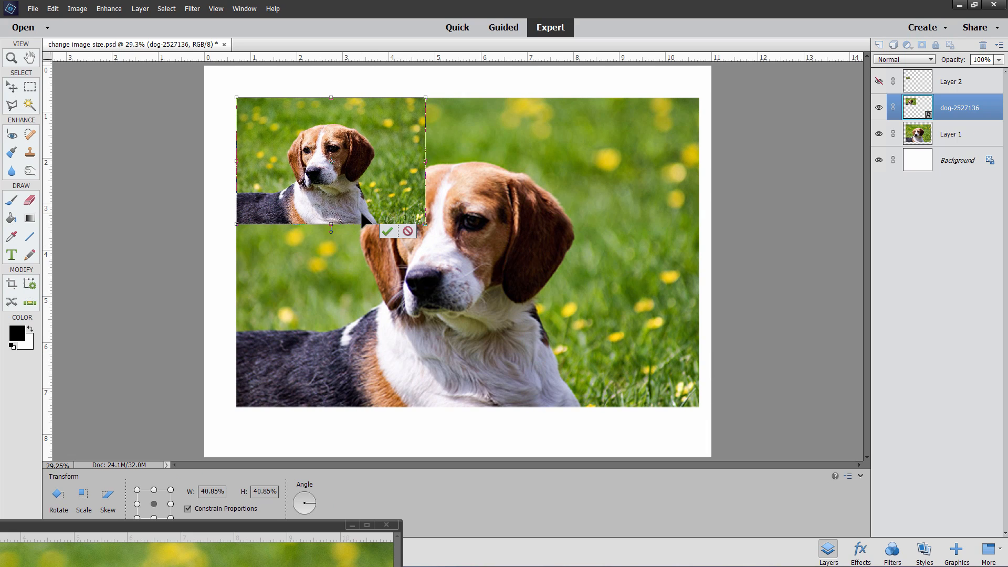
pyautogui.click(387, 231)
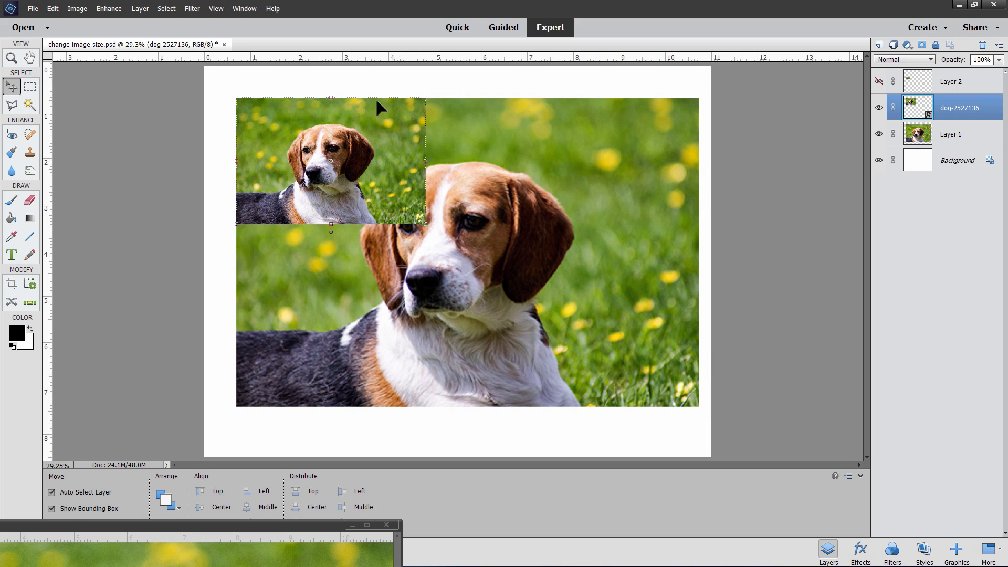
pyautogui.moveTo(424, 224); pyautogui.dragTo(675, 444)
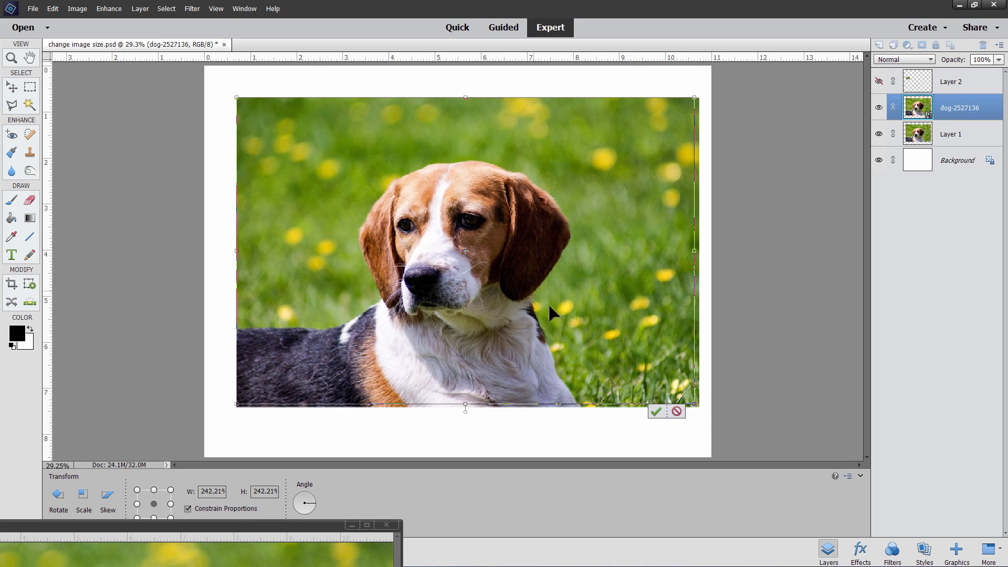
pyautogui.click(655, 412)
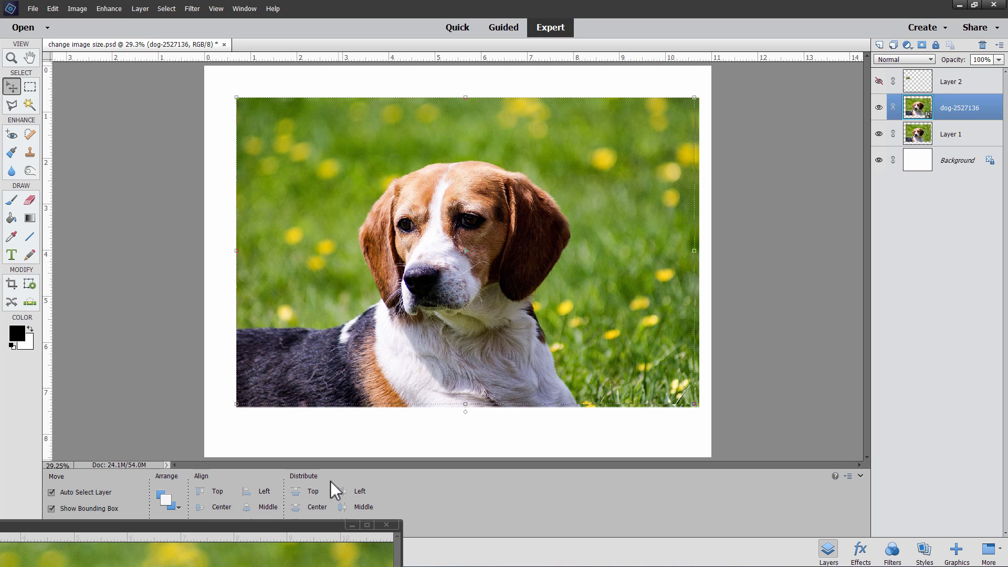
# Move the floating dog-2527136.jpg window over and away from the page to compare its photo with the placed one.
pyautogui.moveTo(296, 526); pyautogui.dragTo(694, 116)
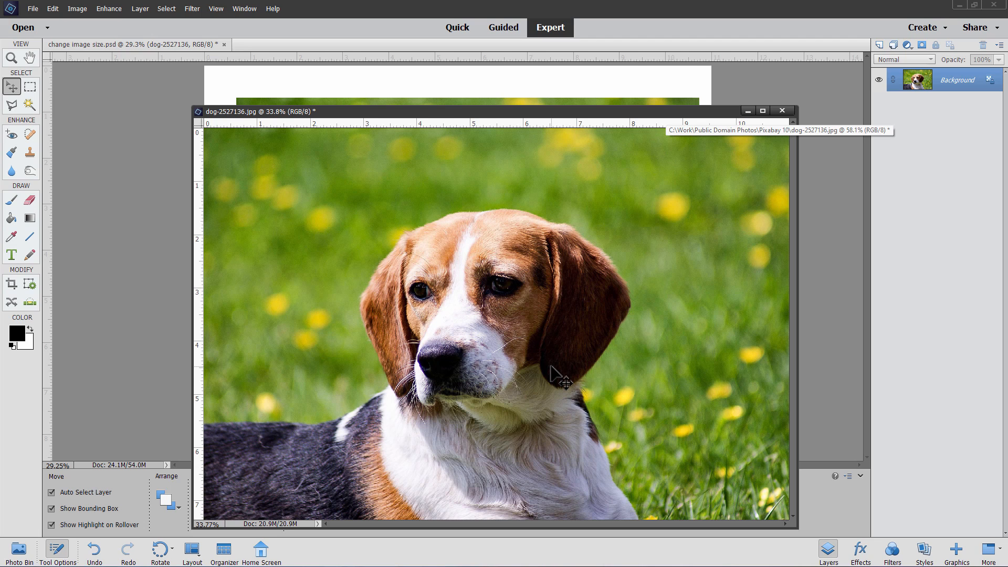
pyautogui.moveTo(653, 112); pyautogui.dragTo(412, 435)
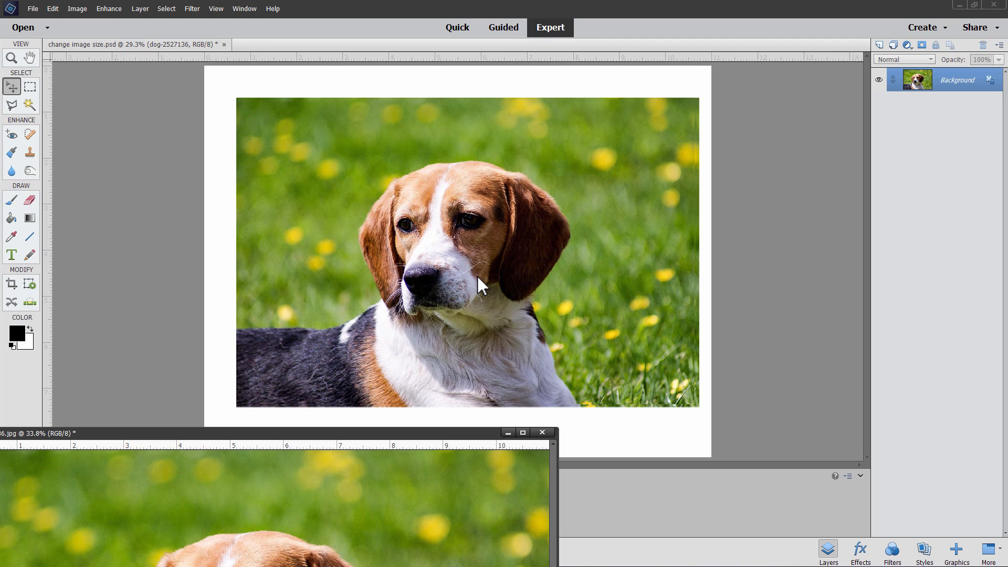
pyautogui.moveTo(476, 275); pyautogui.dragTo(710, 155)
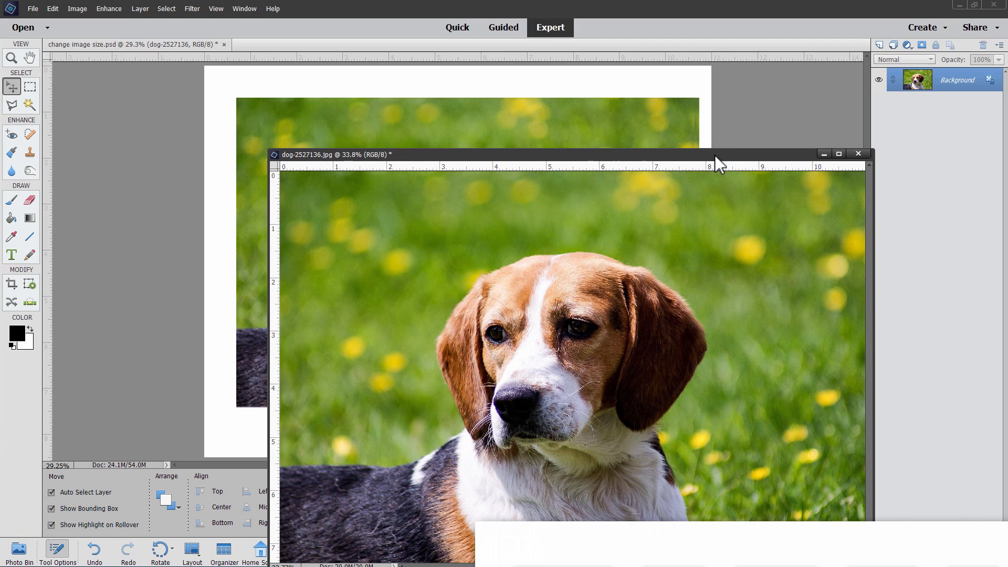
pyautogui.moveTo(712, 156); pyautogui.dragTo(556, 113)
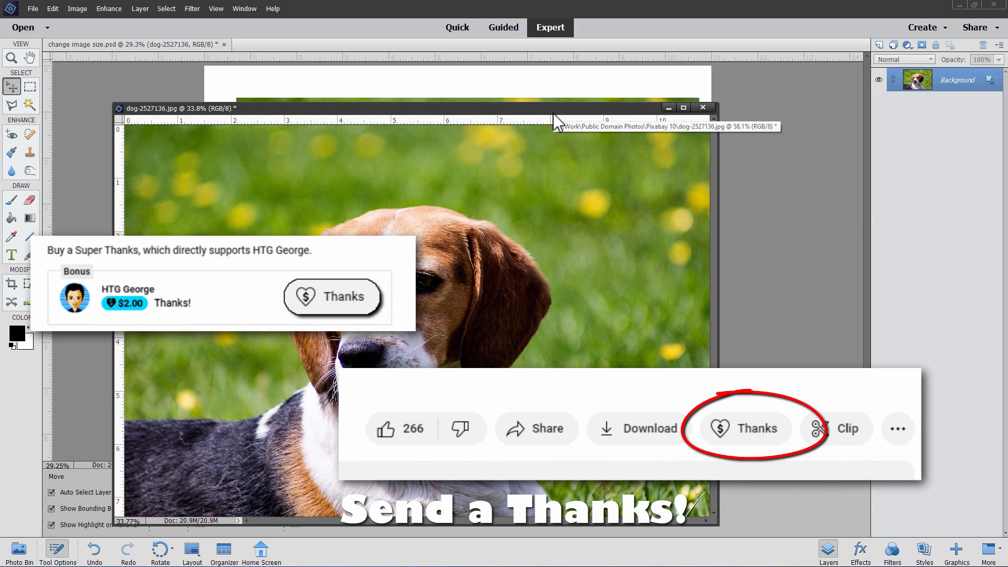